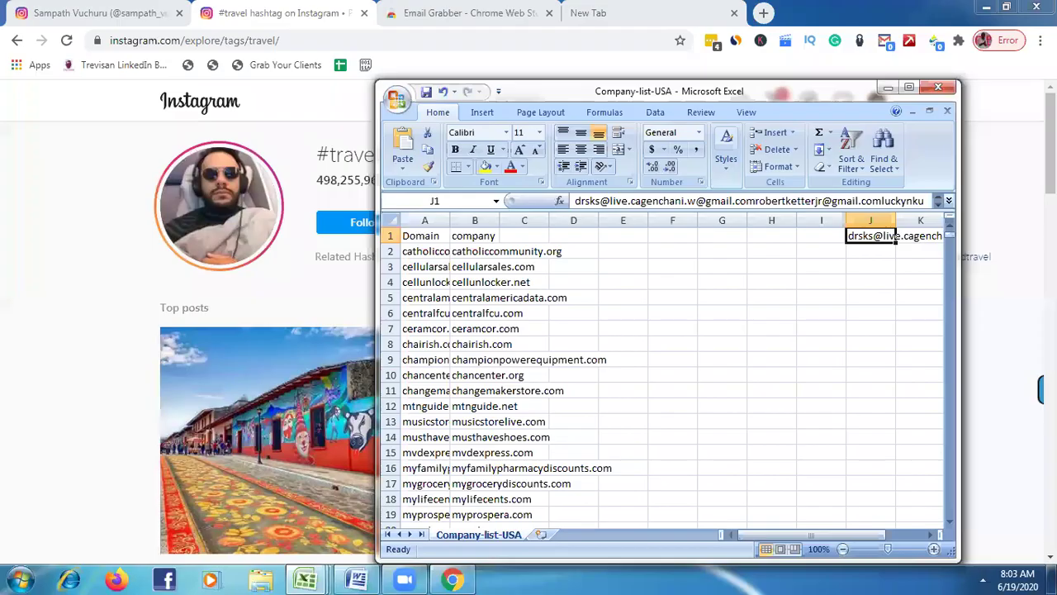
- Minimize the spreadsheet and look over the Instagram tabs and the Email Grabber extension page, ending on the blank new tab
click(886, 92)
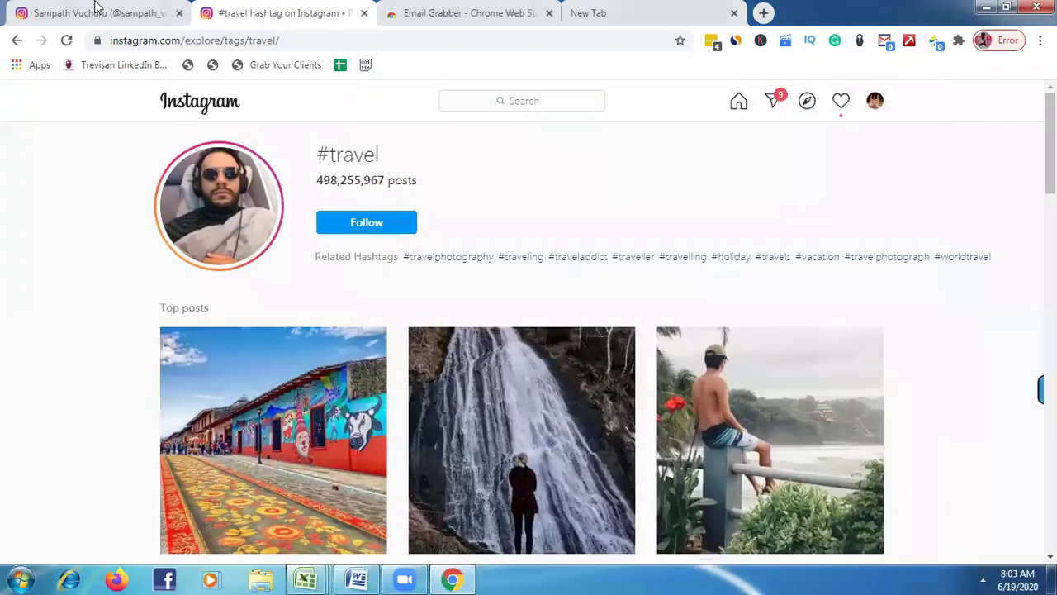
click(95, 10)
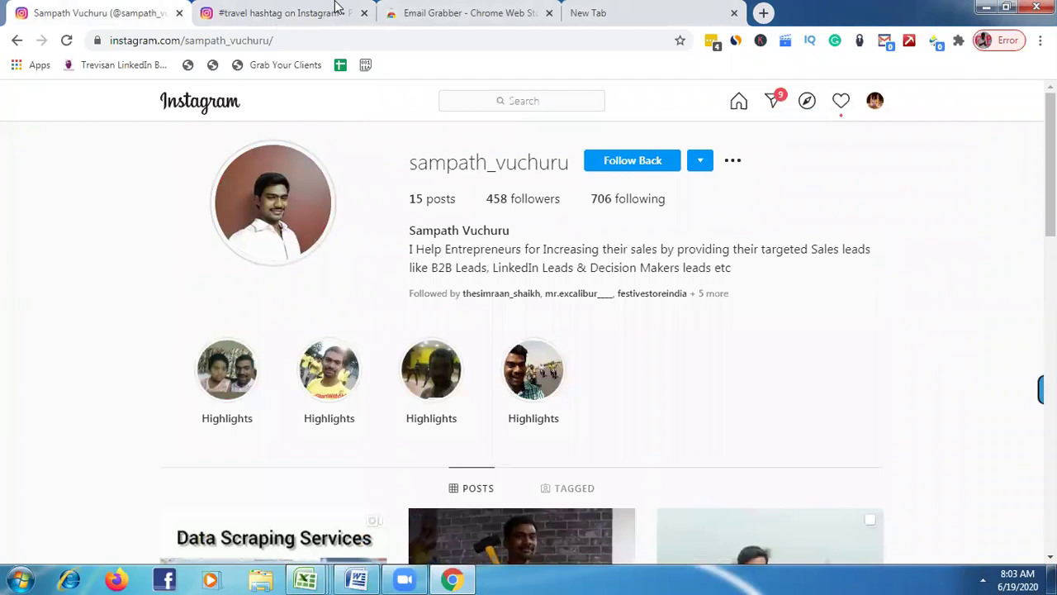
click(281, 12)
key(ctrl+Tab)
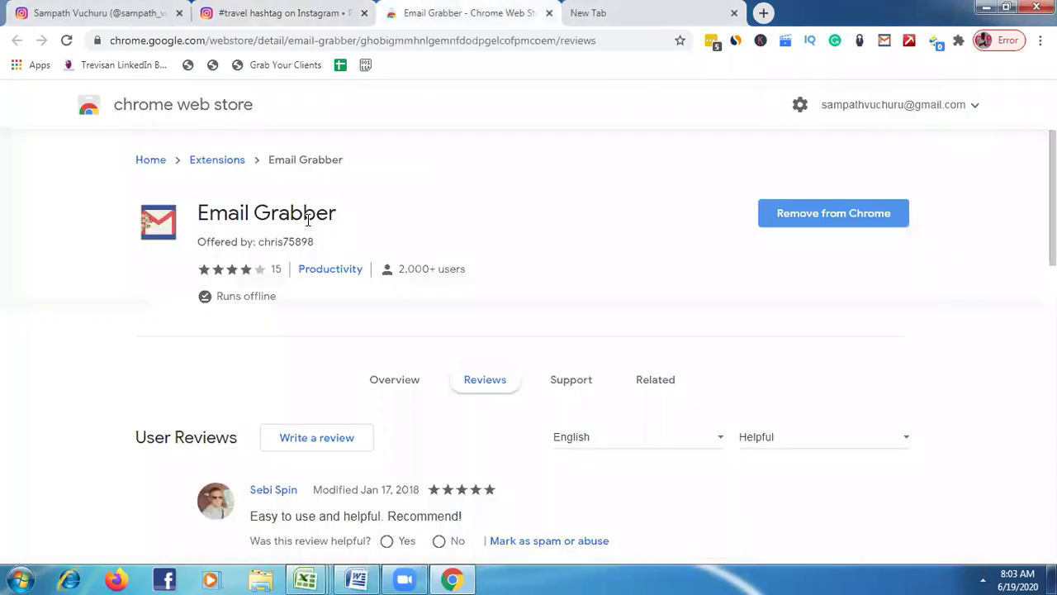
triple_click(308, 219)
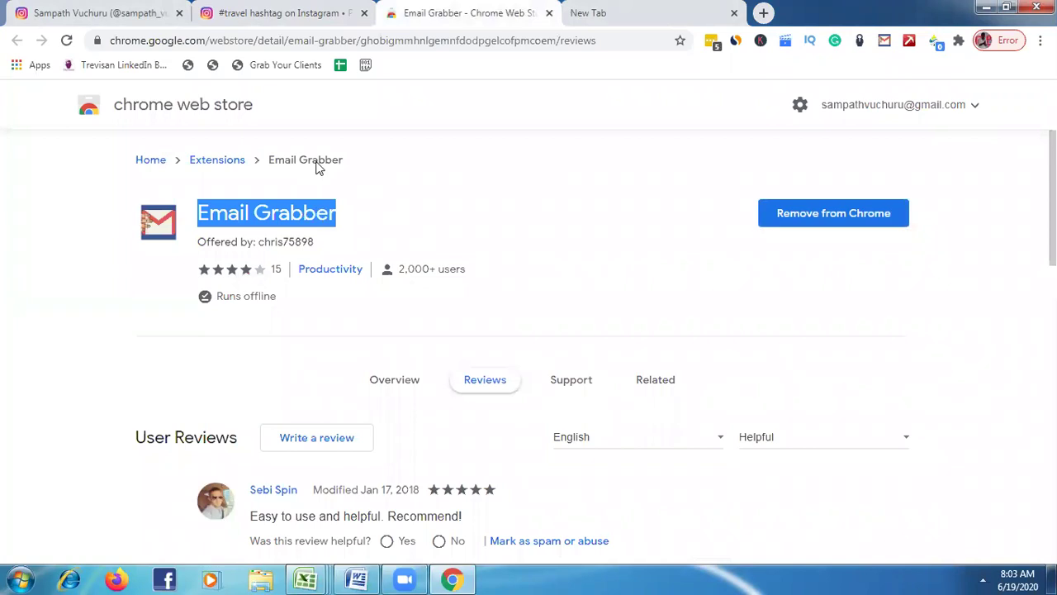
click(743, 169)
click(670, 8)
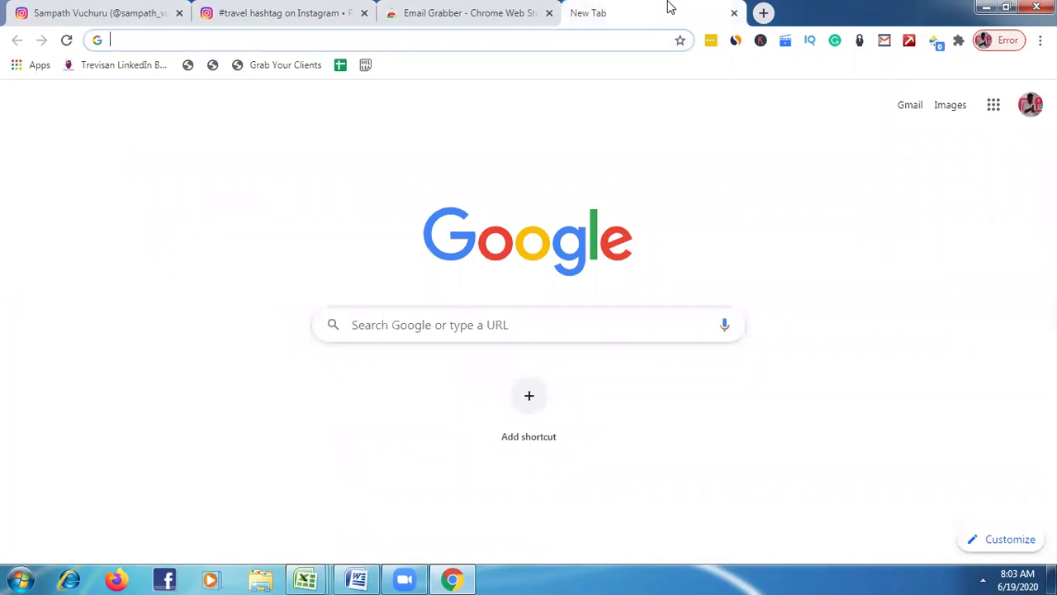
text(fooo)
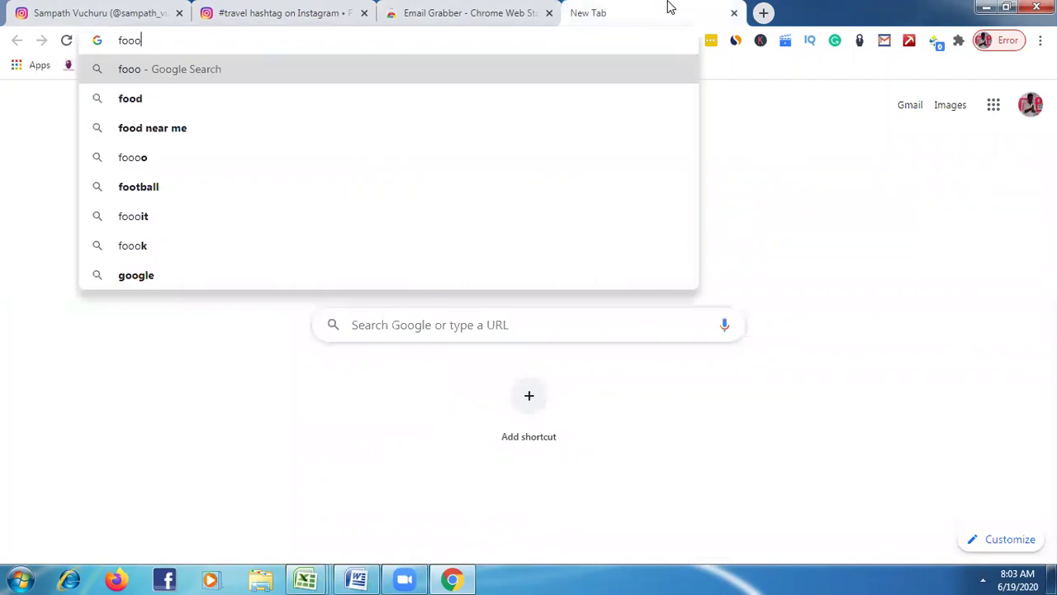
key(BackSpace)
key(BackSpace)
key(BackSpace)
key(BackSpace)
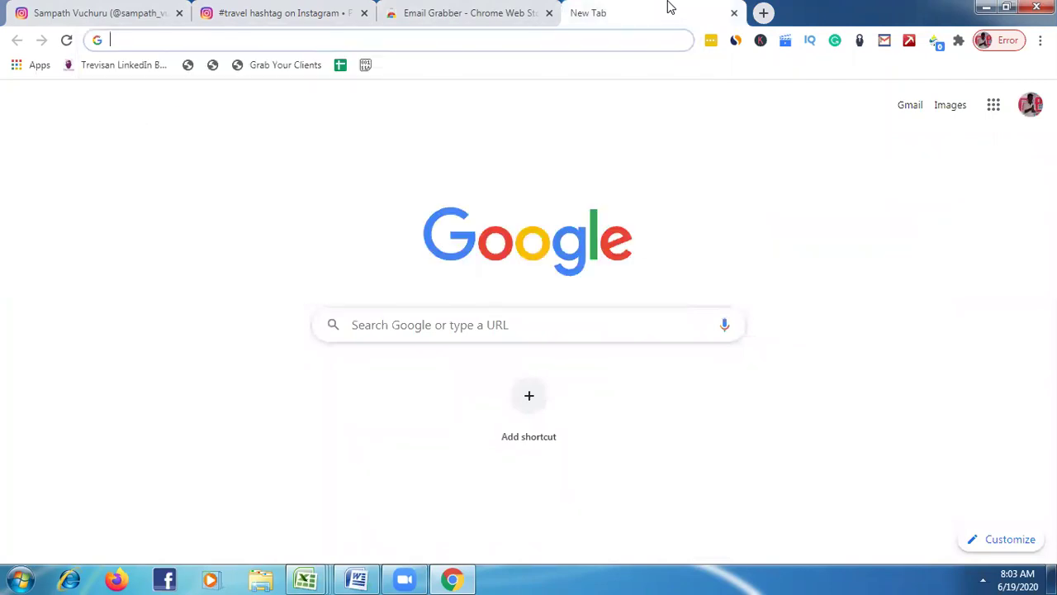
- Begin a Google search query in the blank tab with the keyword "travel"
text(tra)
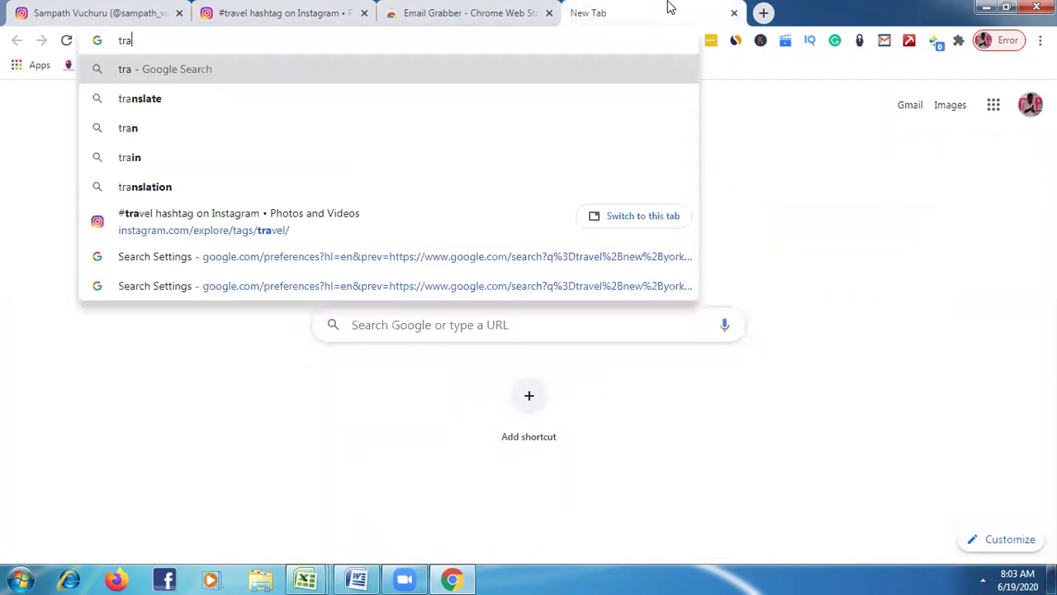
text(vel)
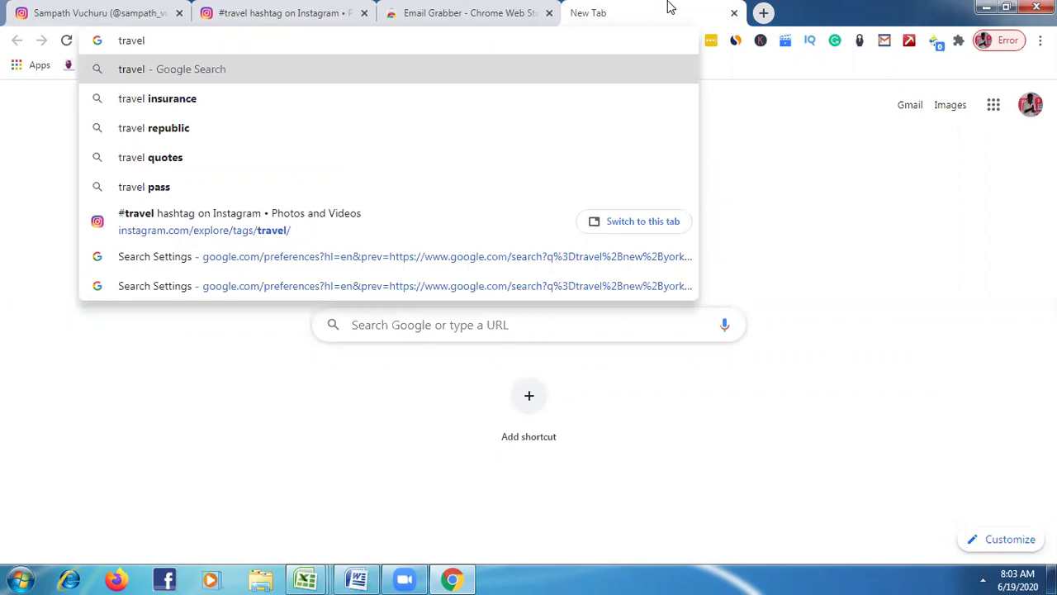
text(ind)
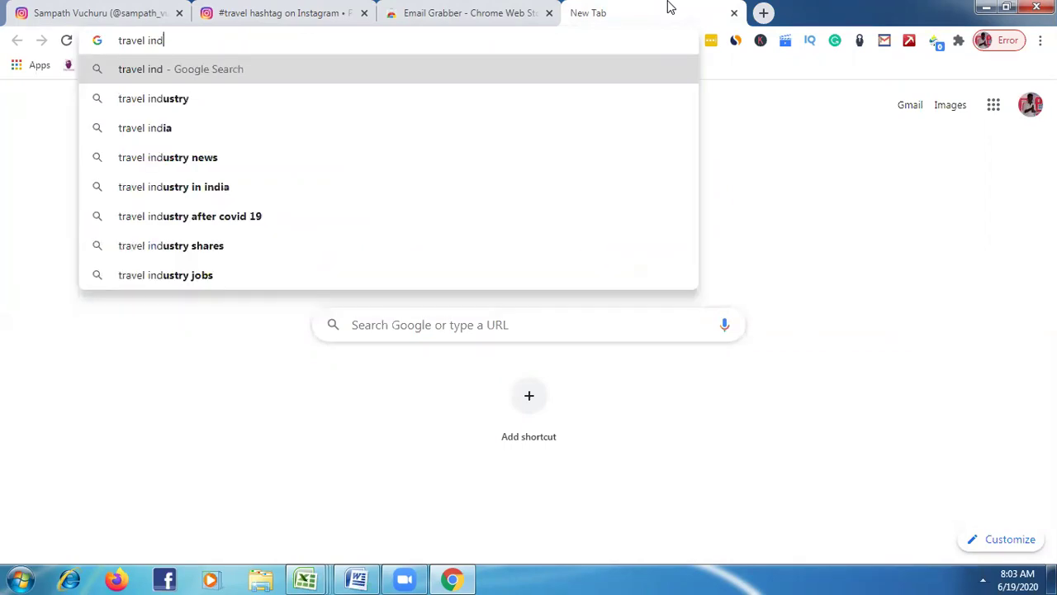
text(ia)
key(BackSpace)
key(BackSpace)
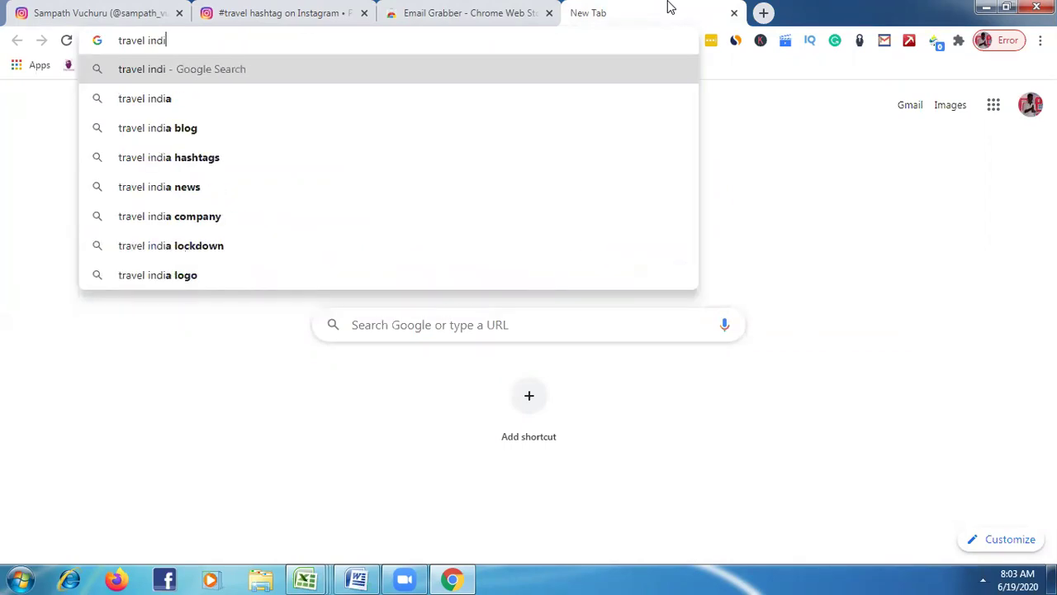
key(BackSpace)
key(BackSpace)
key(BackSpace)
key(BackSpace)
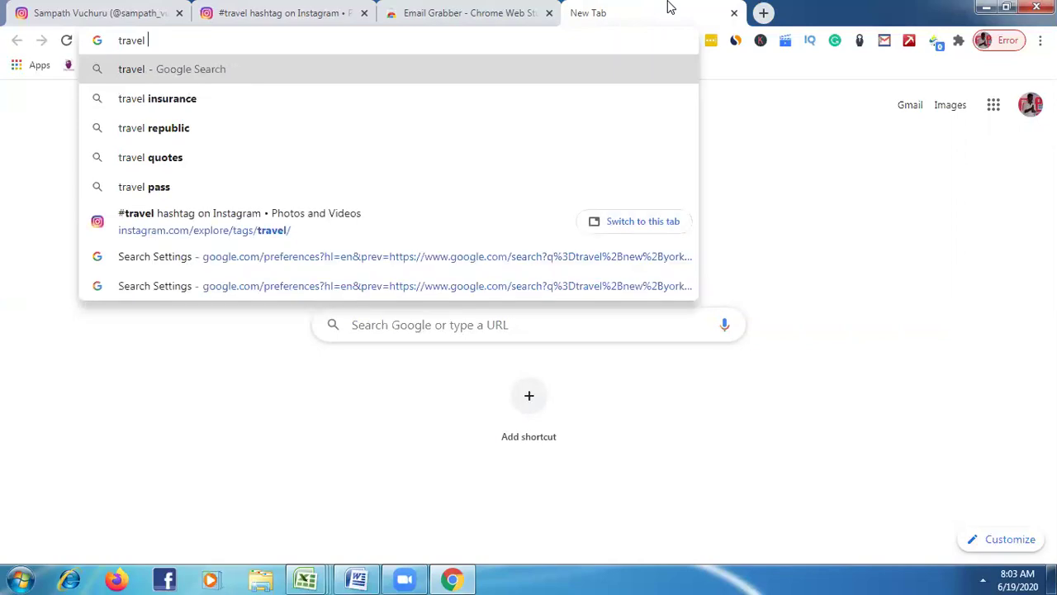
text(us)
key(BackSpace)
key(BackSpace)
- Complete the query as "travel new york email site:instagram.com" and run the Google search
text(new )
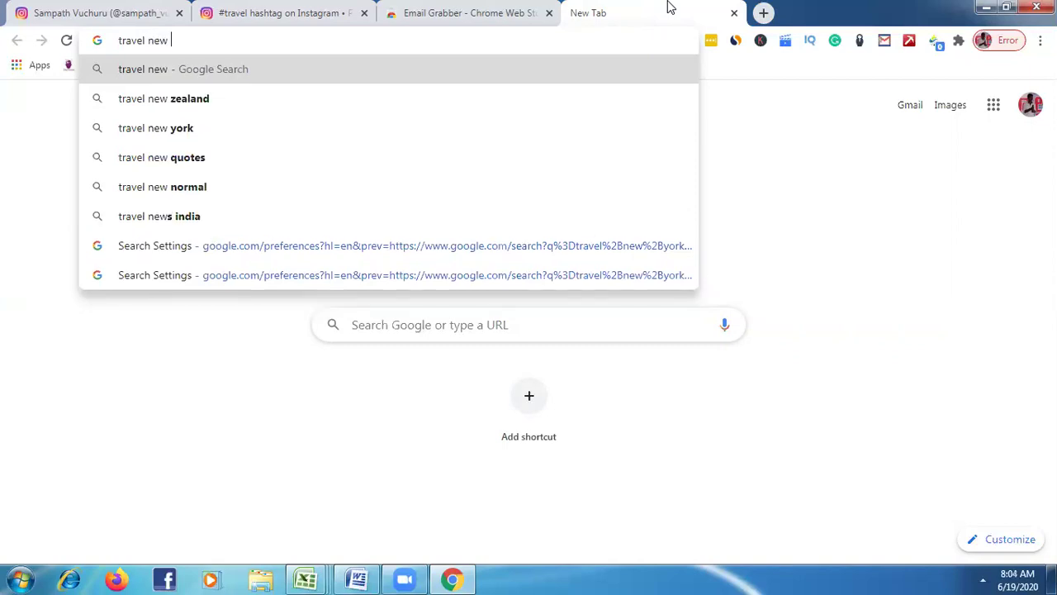
text(yor)
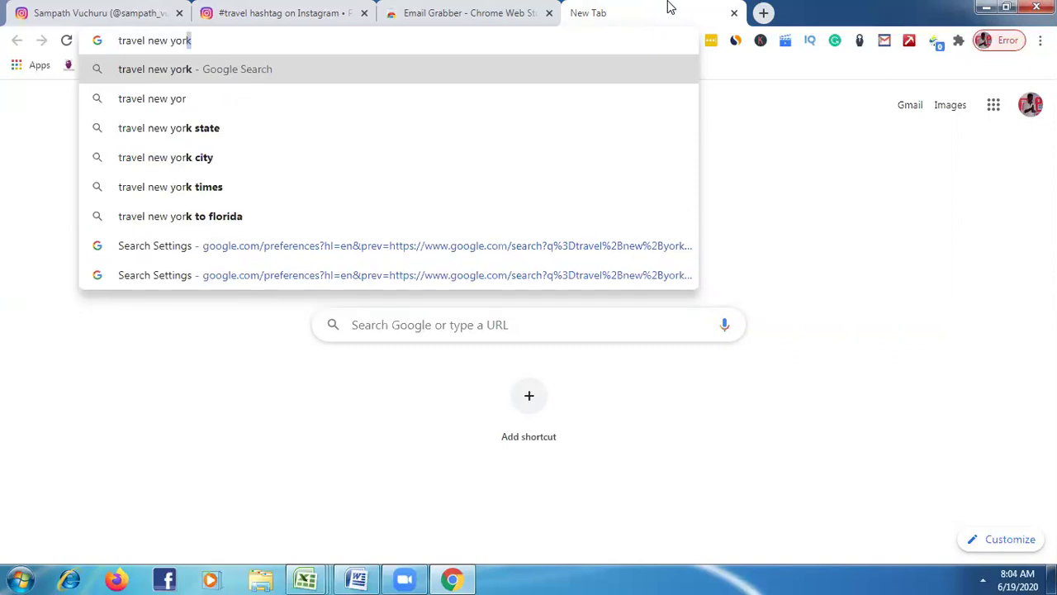
text(k)
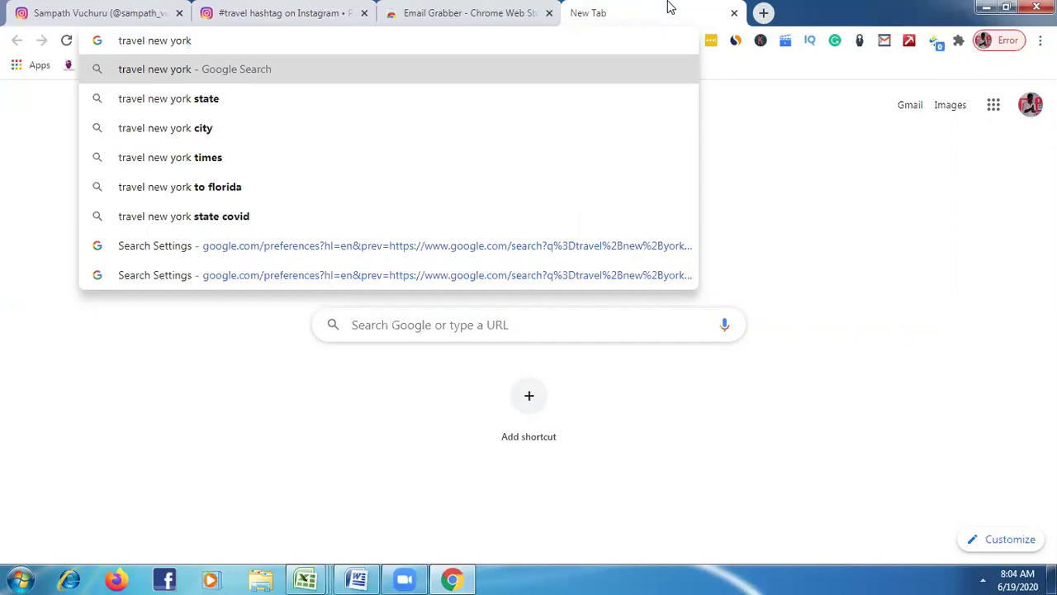
text( email site)
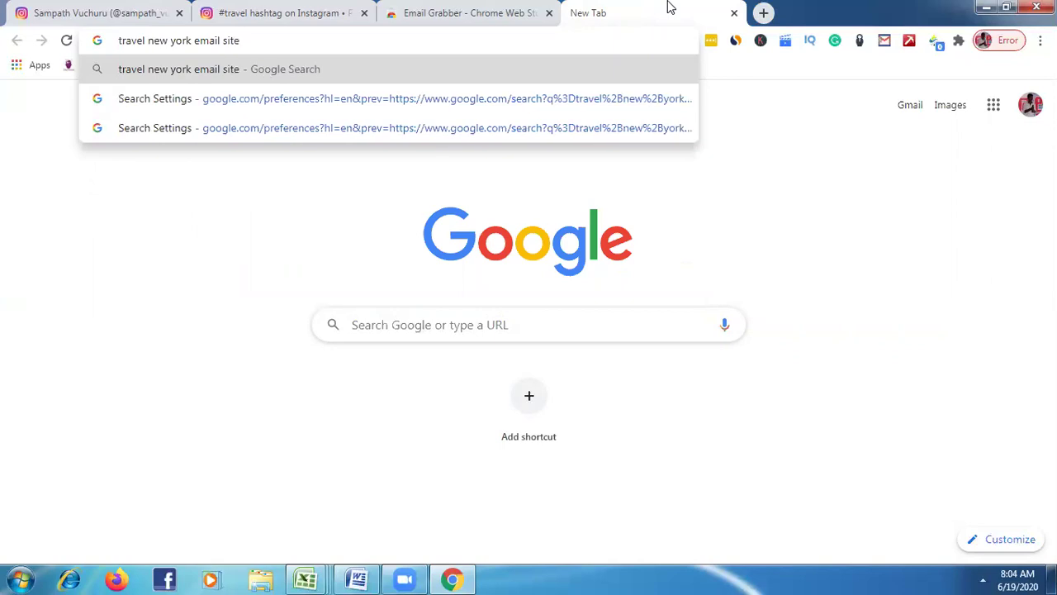
text(:instagram.com)
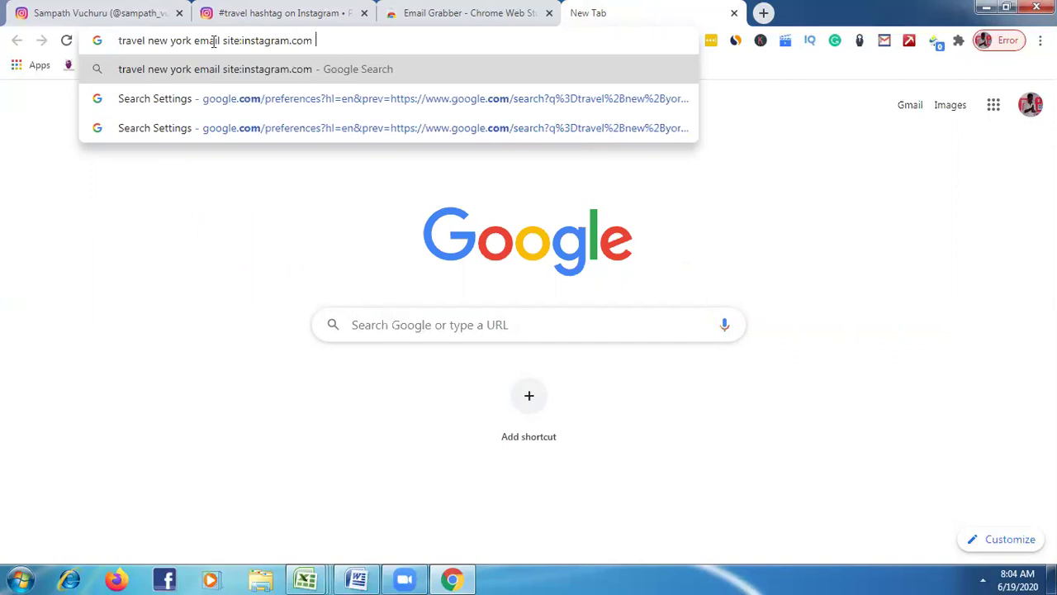
double_click(107, 40)
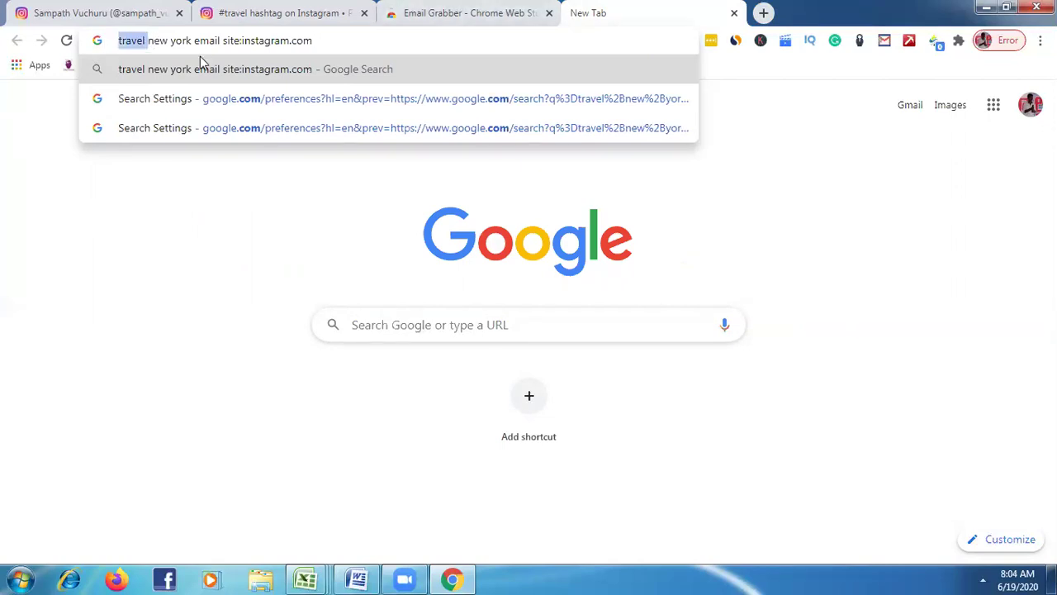
click(154, 43)
double_click(207, 43)
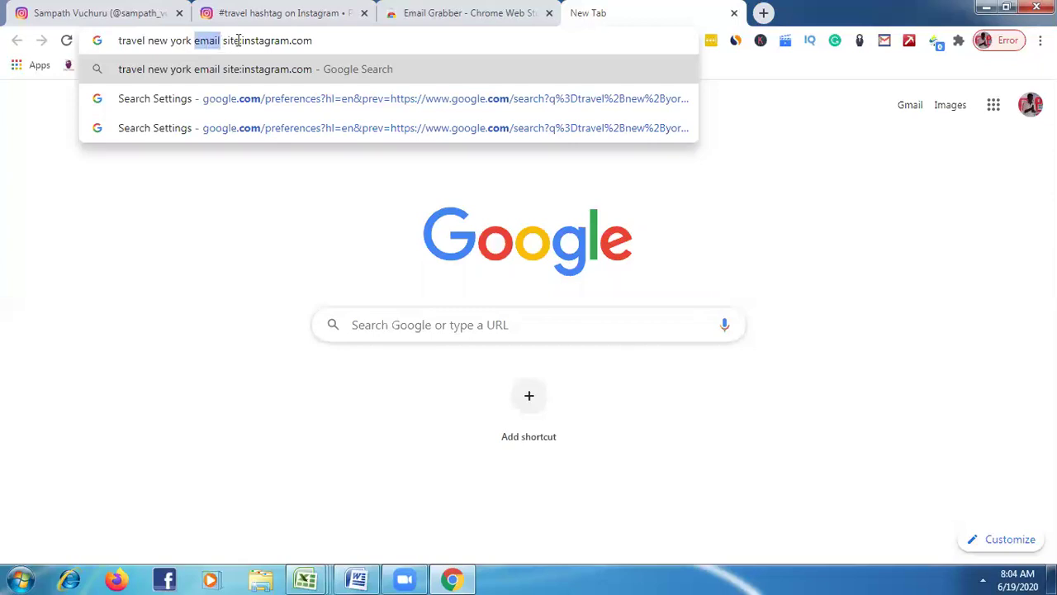
click(268, 48)
key(Return)
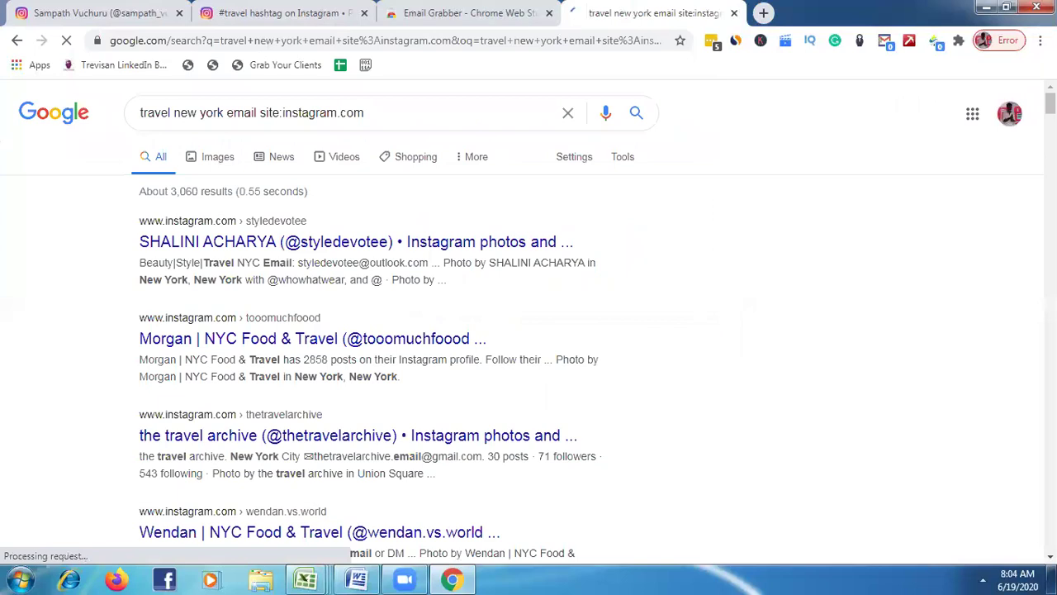
- Examine the list of Instagram search results for profiles that show e-mail addresses in their descriptions
scroll(529, 330, down, 5)
scroll(529, 331, down, 5)
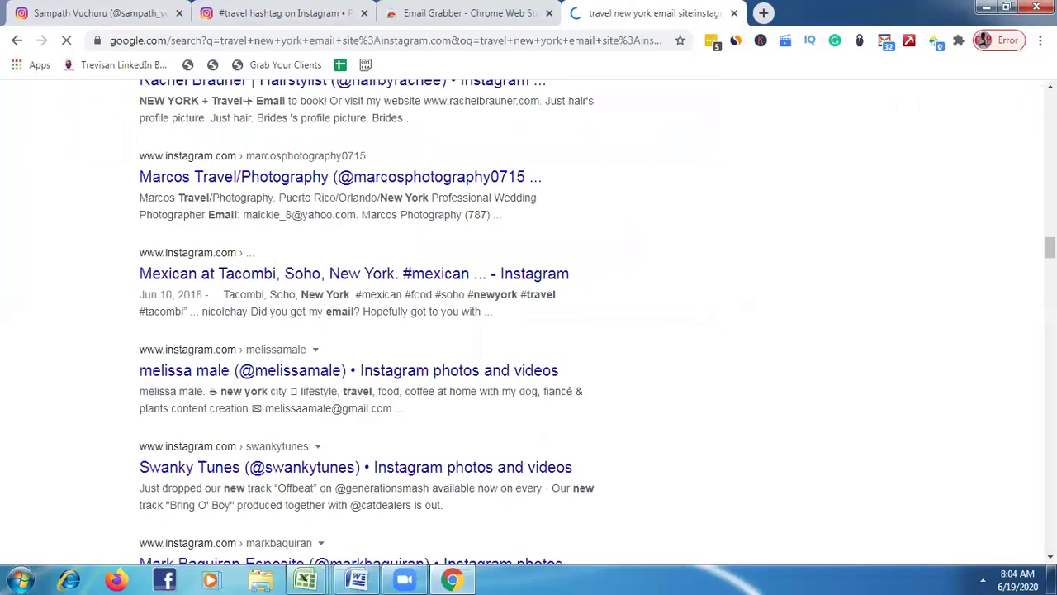
scroll(529, 331, down, 5)
scroll(529, 331, down, 5)
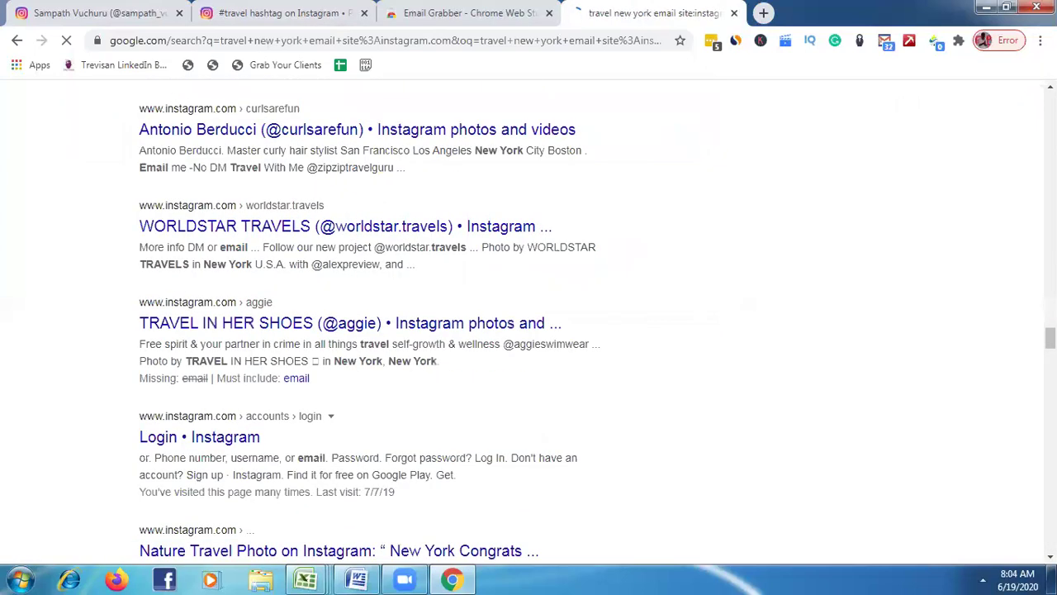
scroll(529, 331, up, 1)
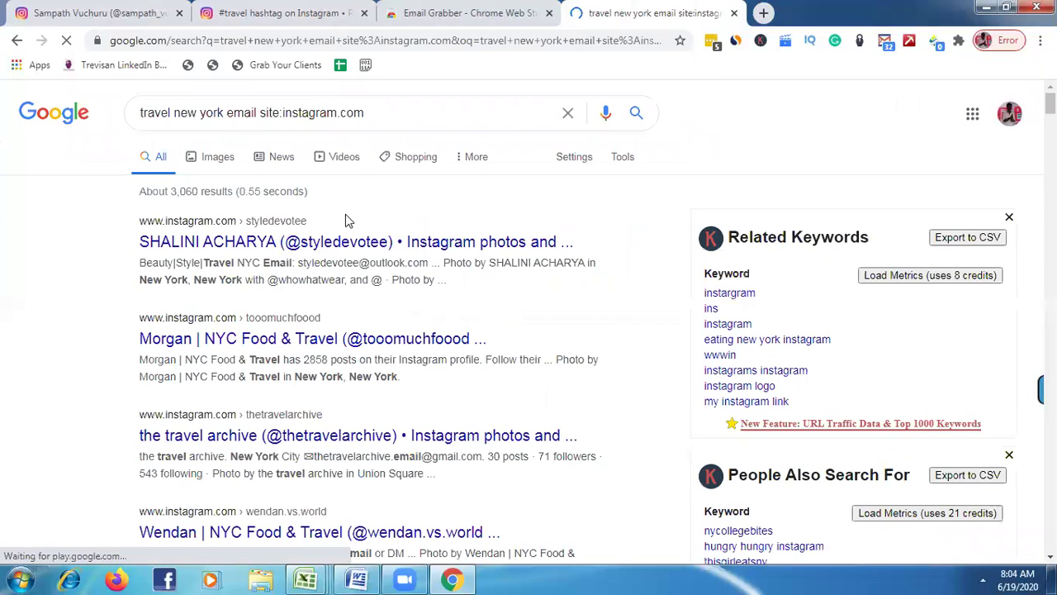
scroll(967, 328, down, 5)
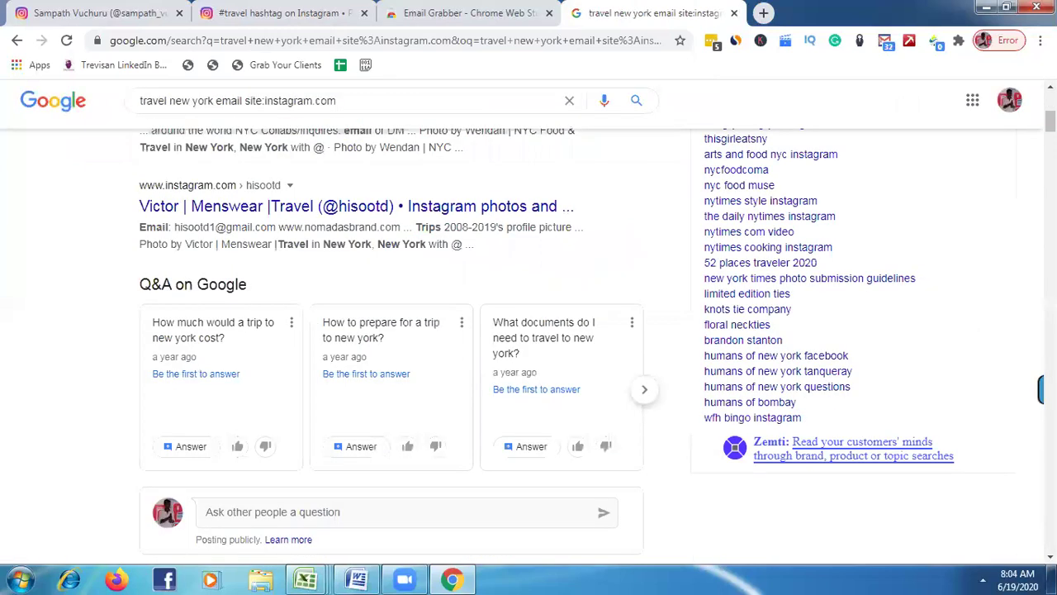
scroll(529, 331, down, 5)
scroll(529, 330, down, 2)
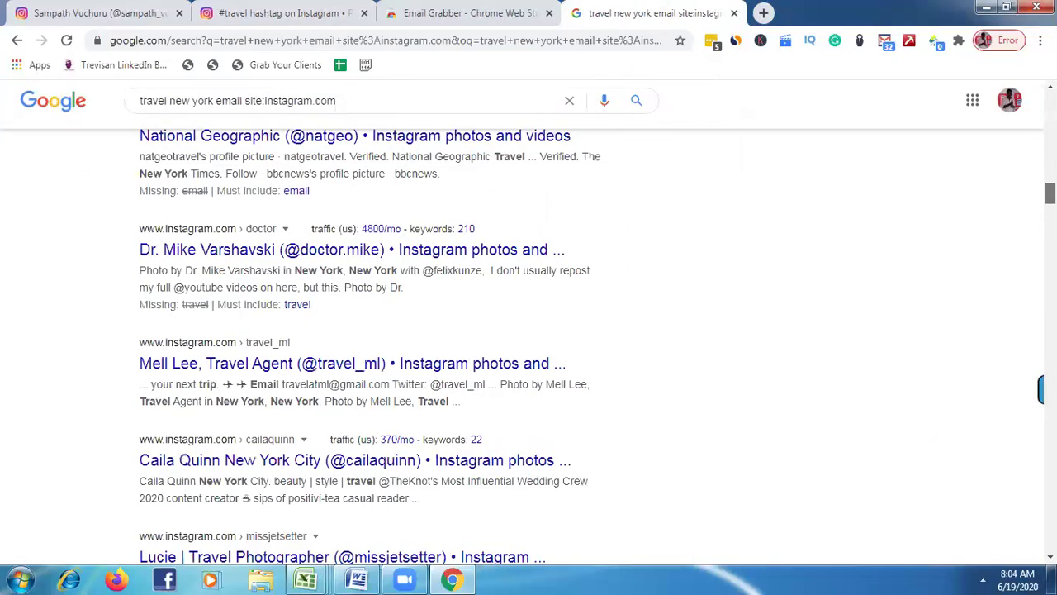
scroll(529, 330, up, 5)
scroll(528, 331, up, 5)
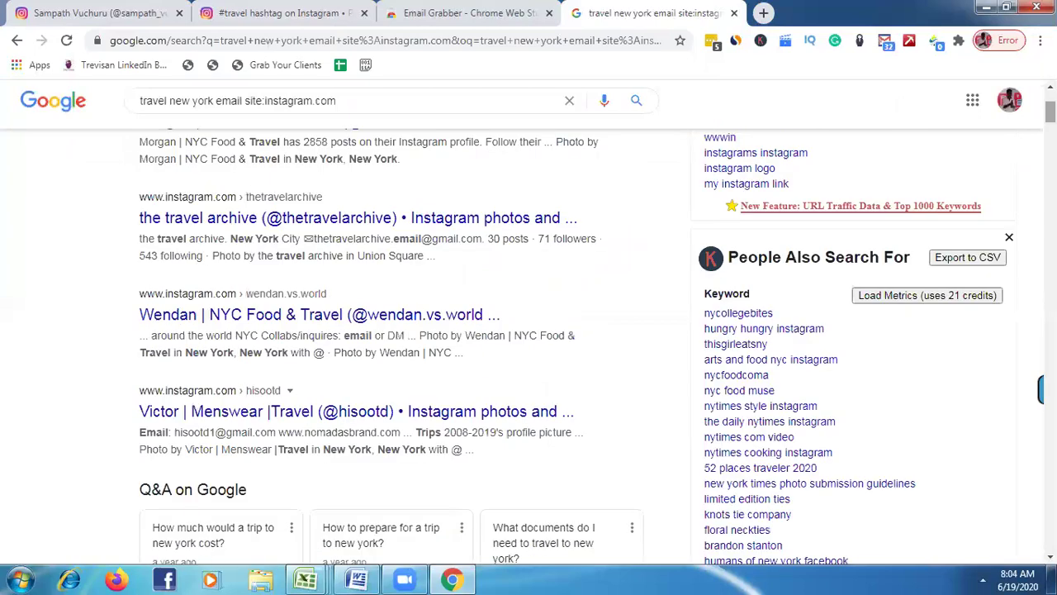
- Find every "@" on the results page, review the highlighted matches through the list, and close the page search
key(ctrl+f)
key(BackSpace)
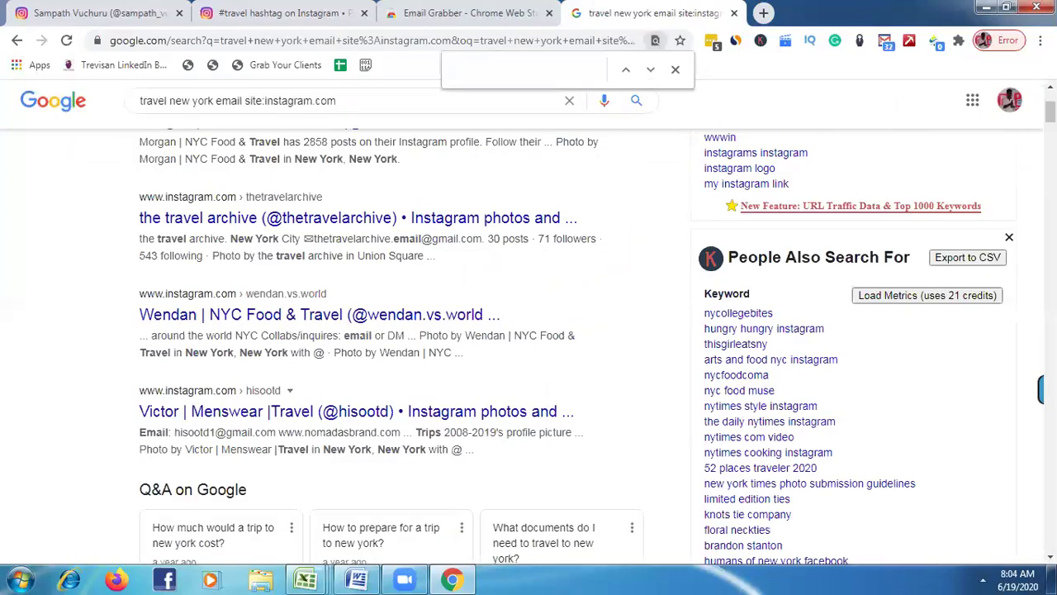
text(@)
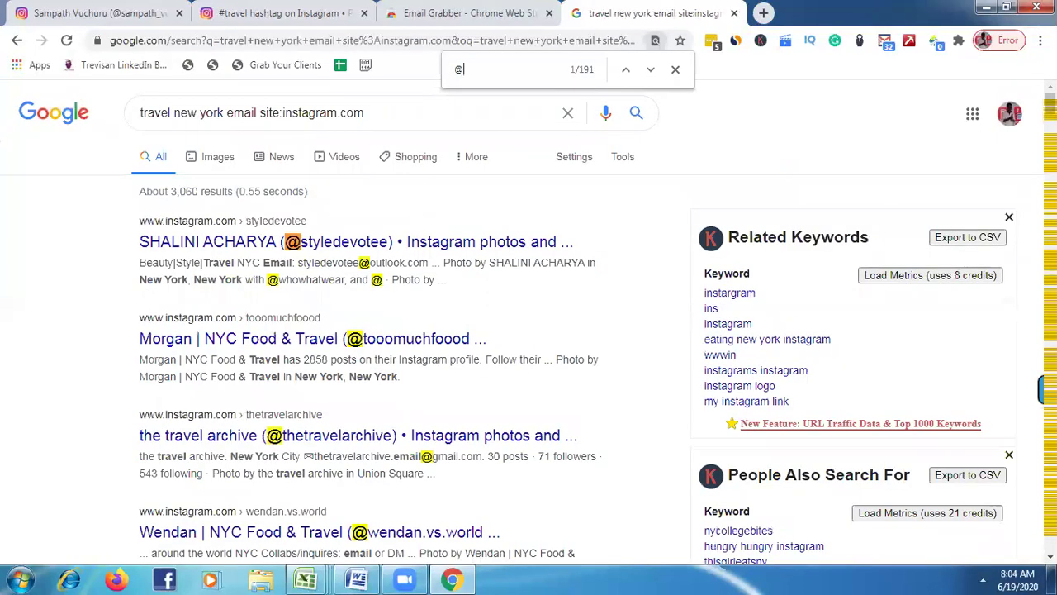
scroll(529, 330, down, 8)
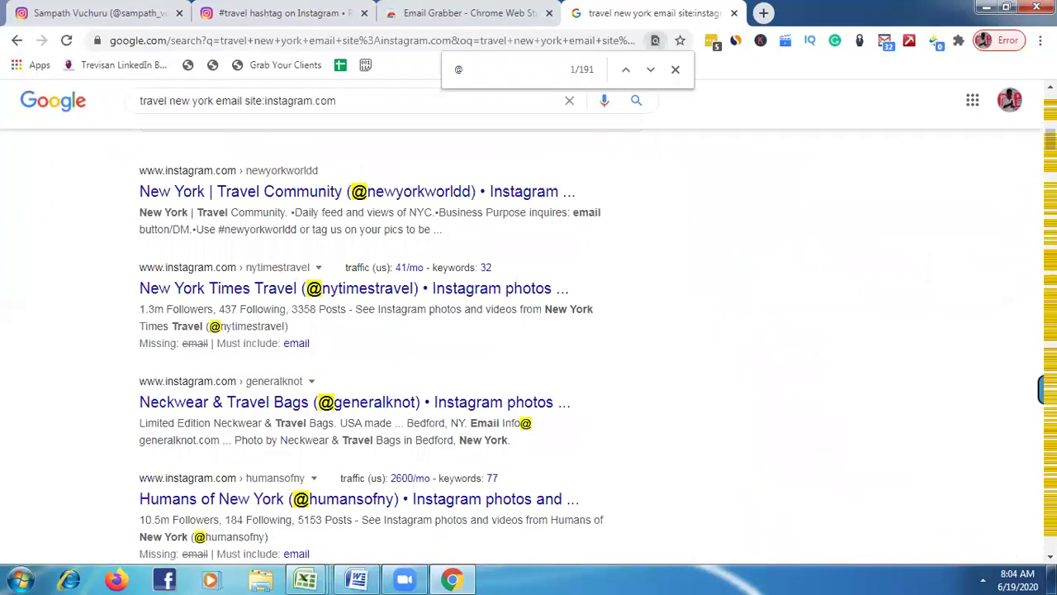
scroll(489, 292, down, 10)
scroll(488, 293, down, 5)
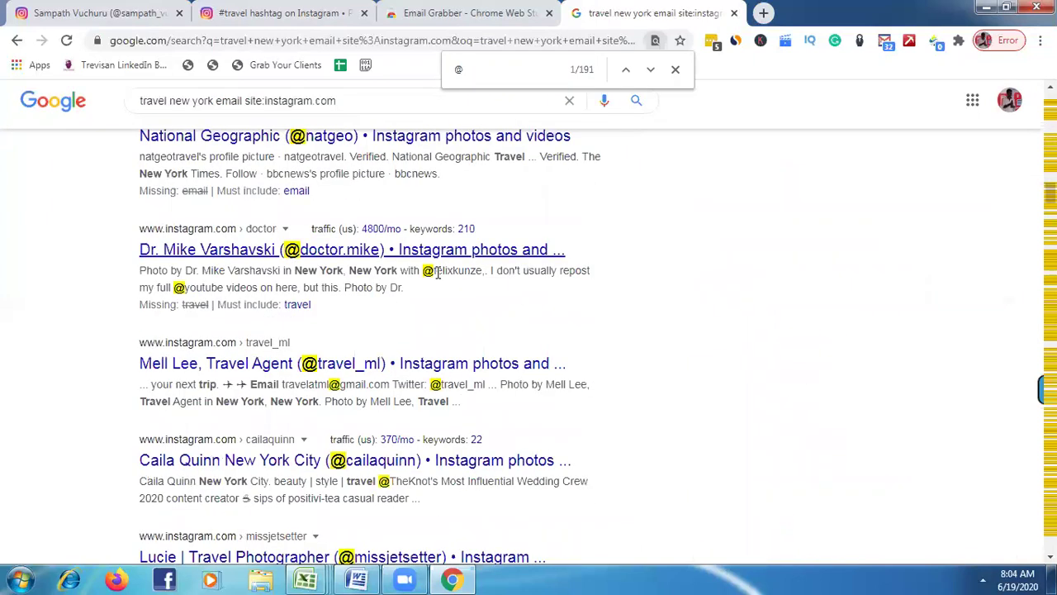
scroll(529, 330, down, 5)
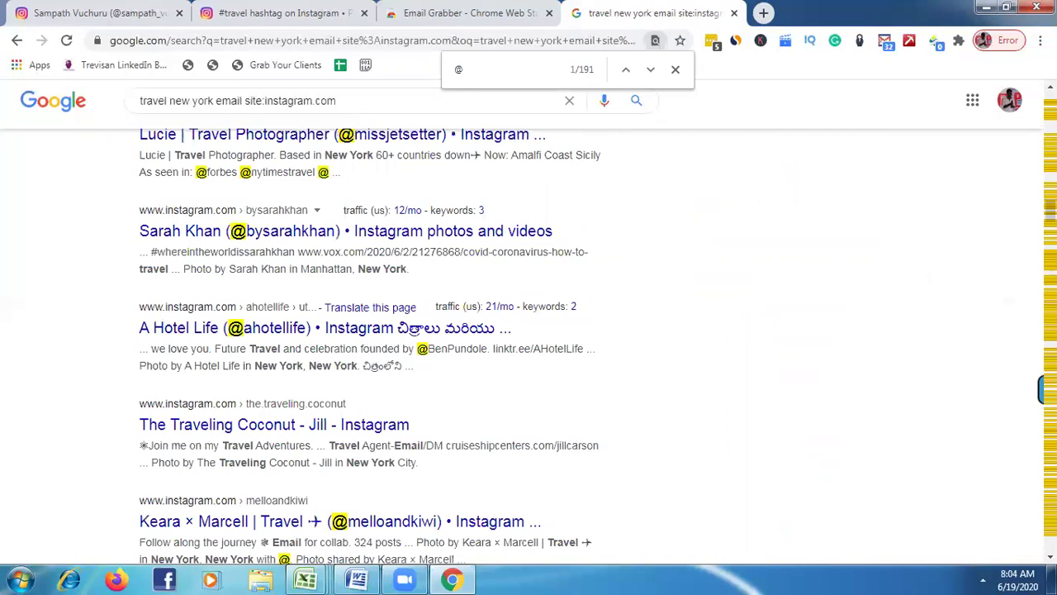
scroll(529, 331, down, 5)
scroll(528, 330, down, 5)
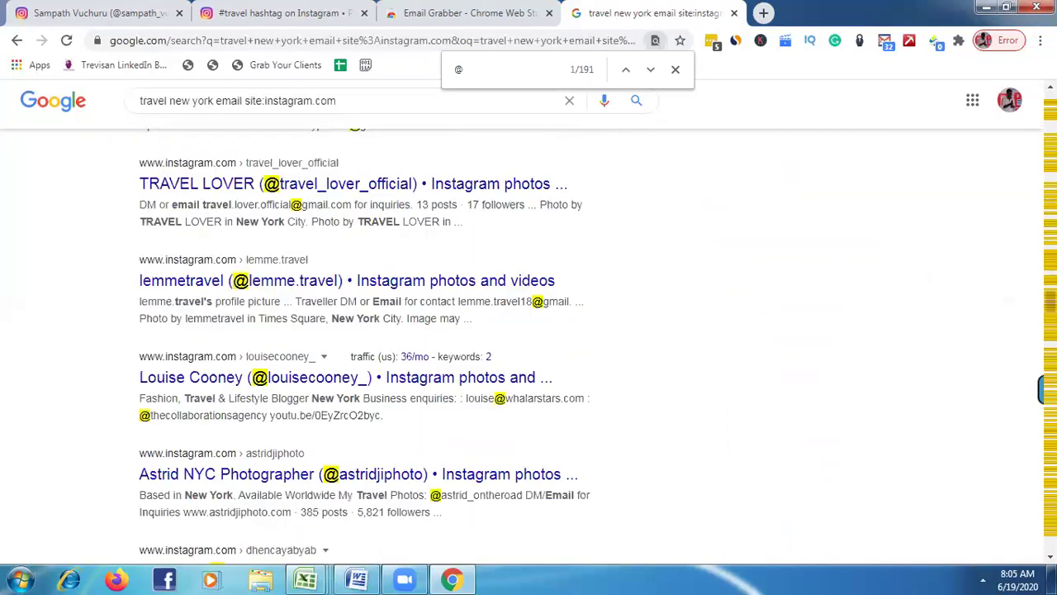
scroll(529, 330, down, 5)
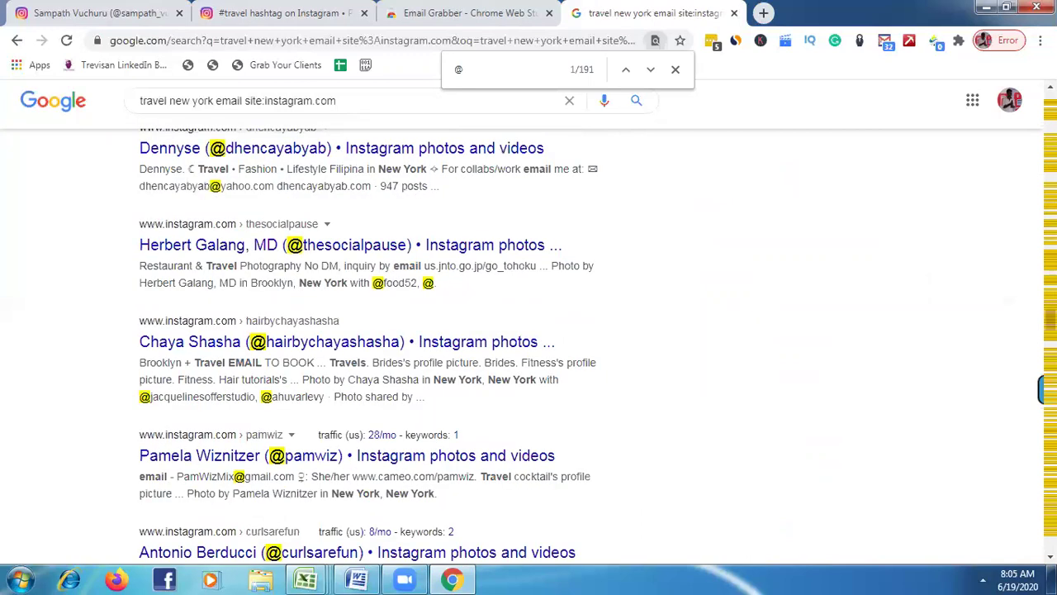
drag(1050, 320, 1050, 99)
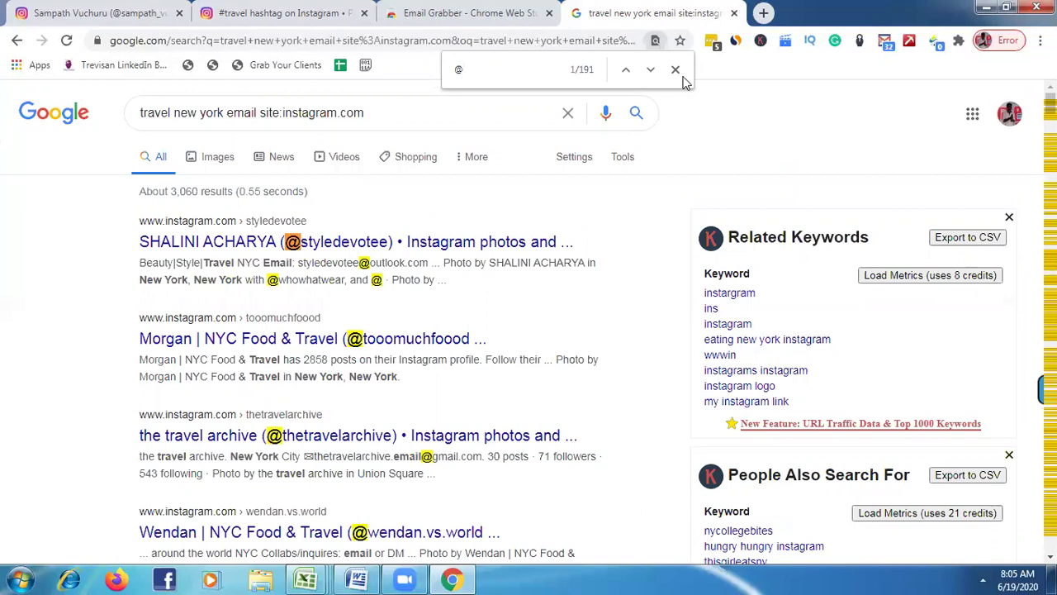
key(Escape)
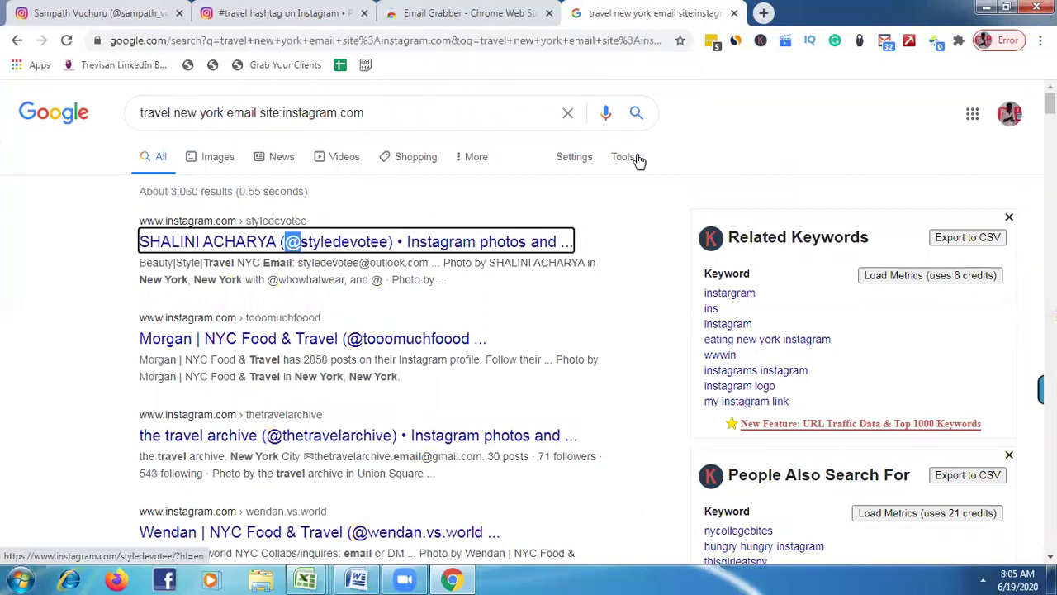
- Open the addresses that Email Grabber collected from the search results as a printable list and select the whole list
click(885, 41)
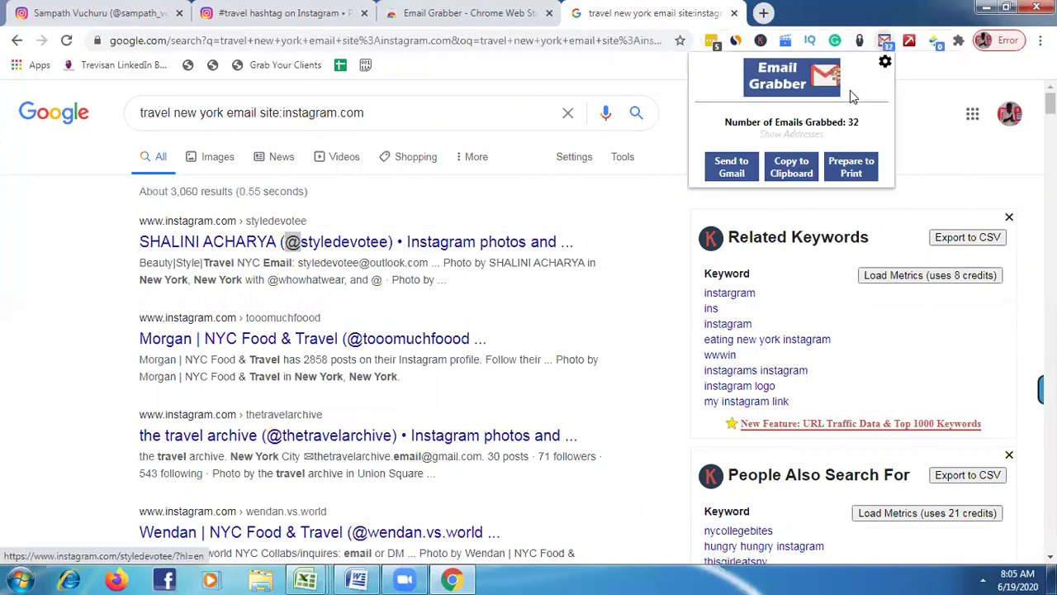
click(851, 169)
drag(421, 182, 555, 578)
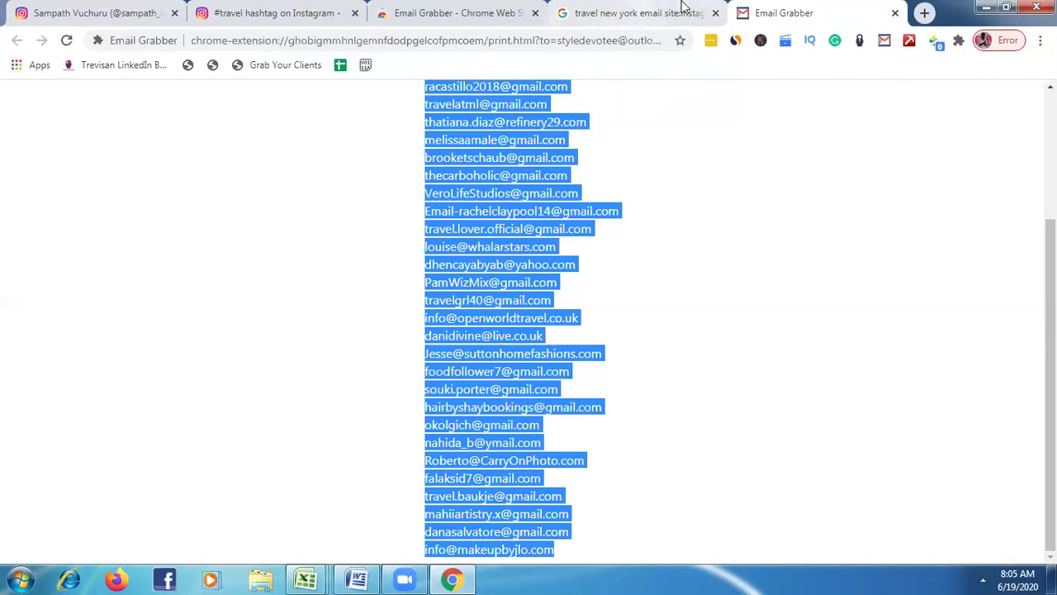
- Return to the Google results, review the results-per-page option in the search settings, and close the settings page
click(636, 13)
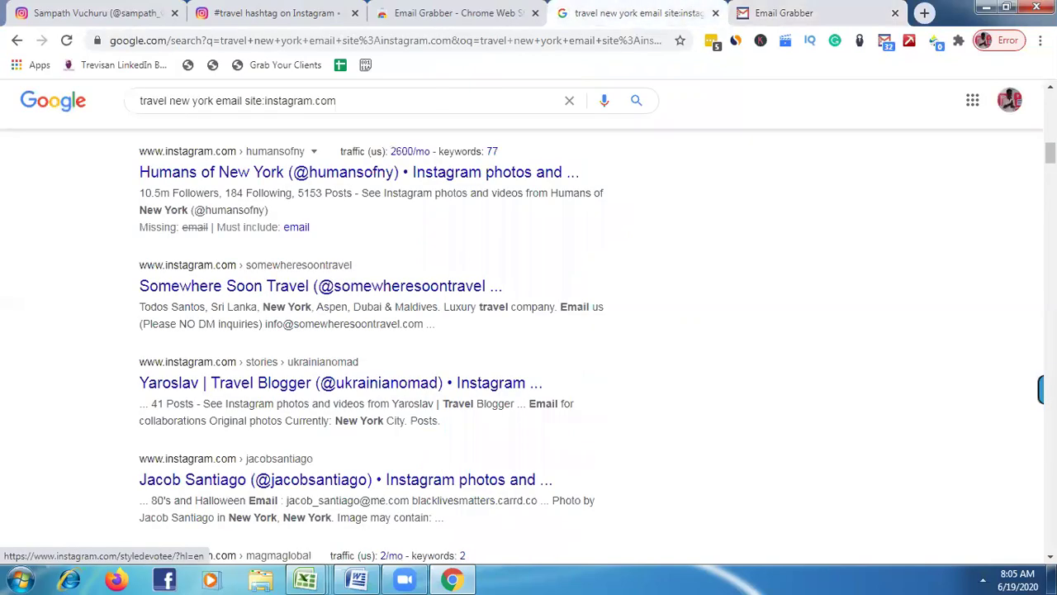
scroll(529, 330, down, 5)
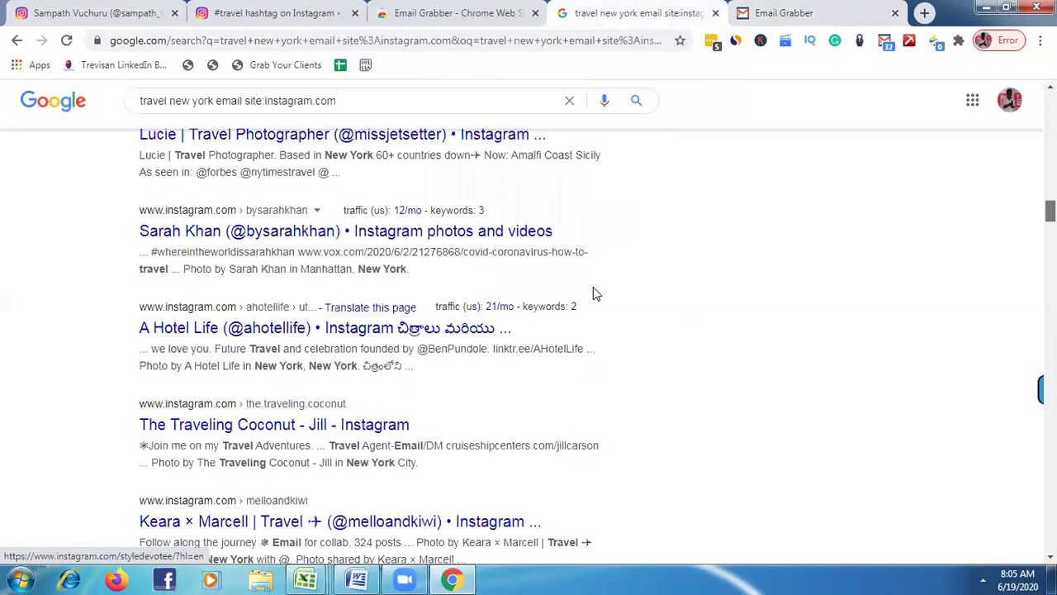
scroll(597, 293, up, 5)
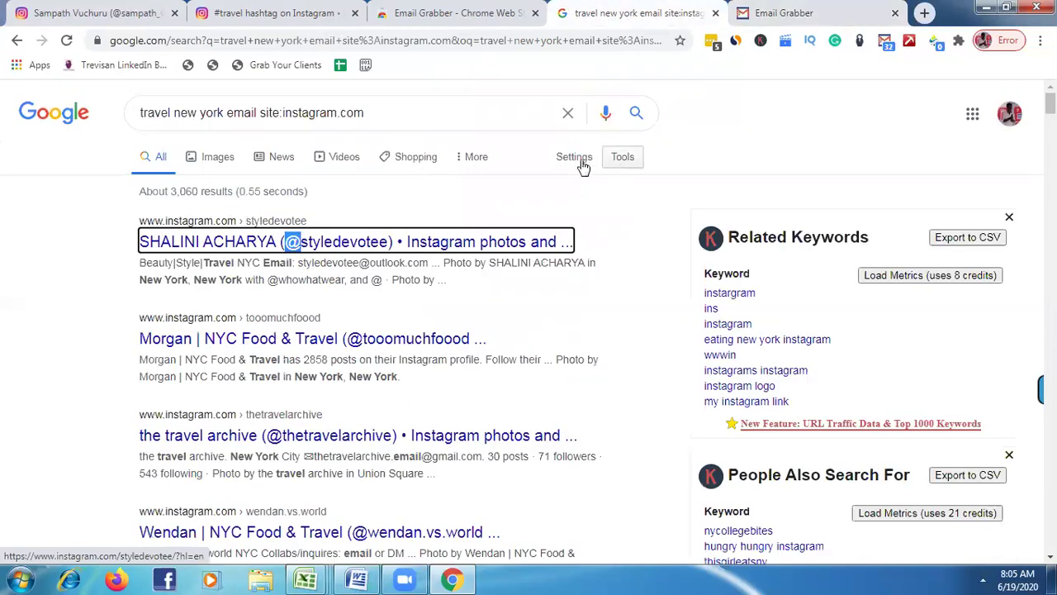
click(626, 163)
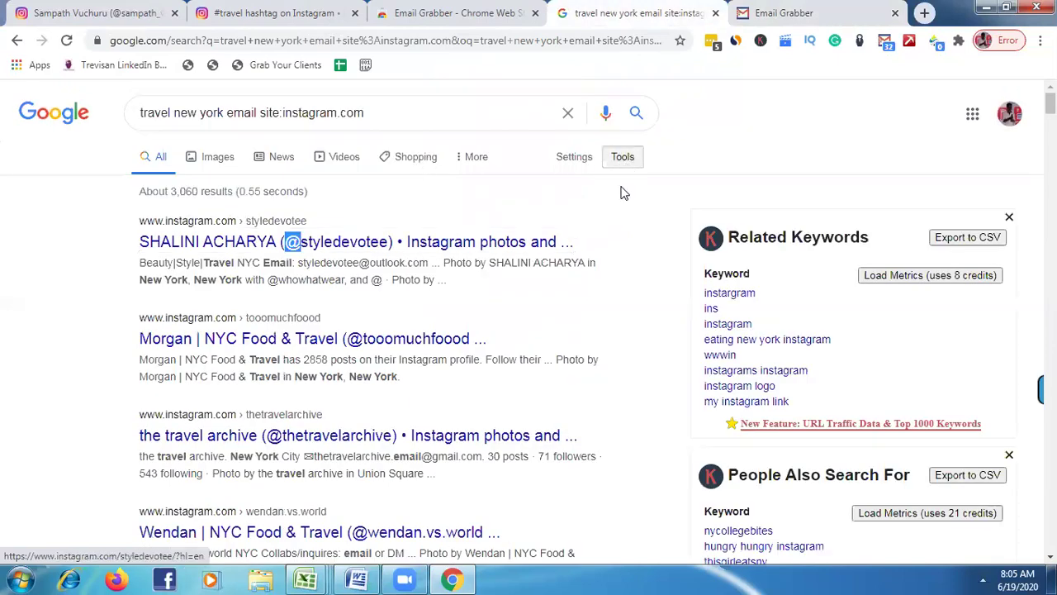
click(577, 157)
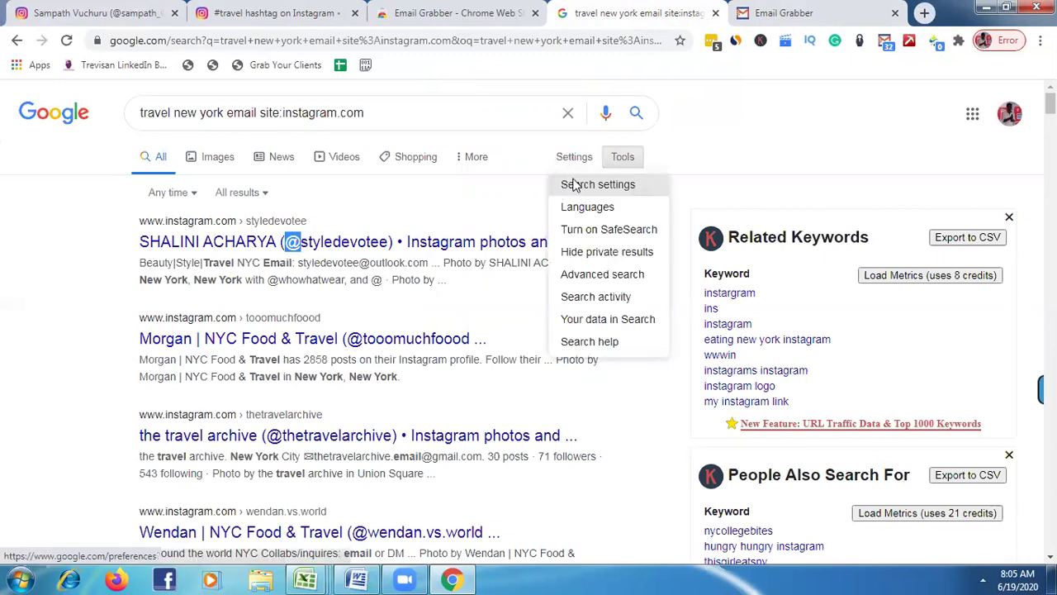
middle_click(576, 184)
click(721, 7)
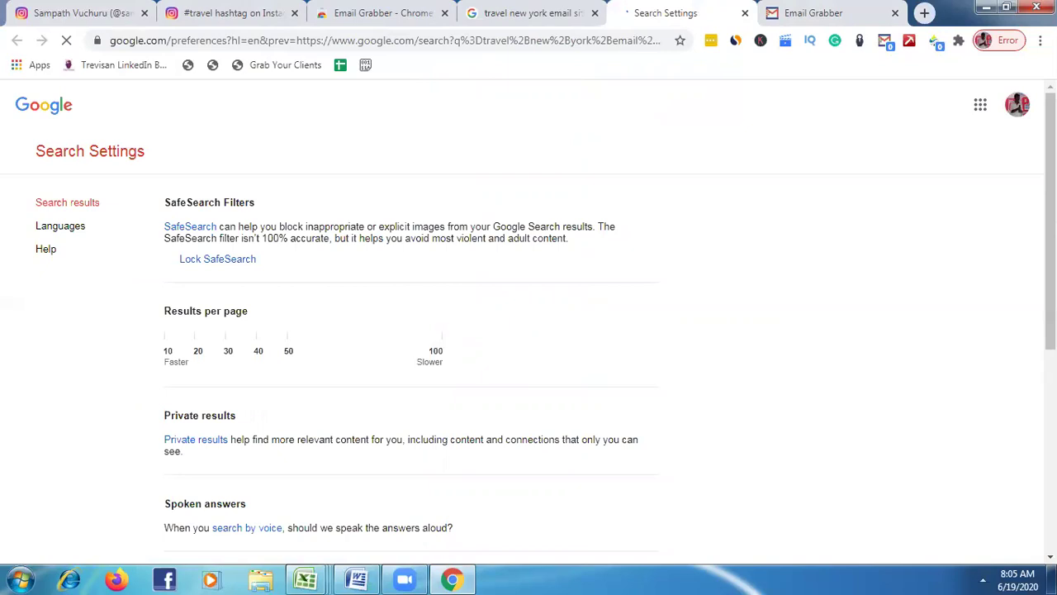
scroll(618, 352, down, 5)
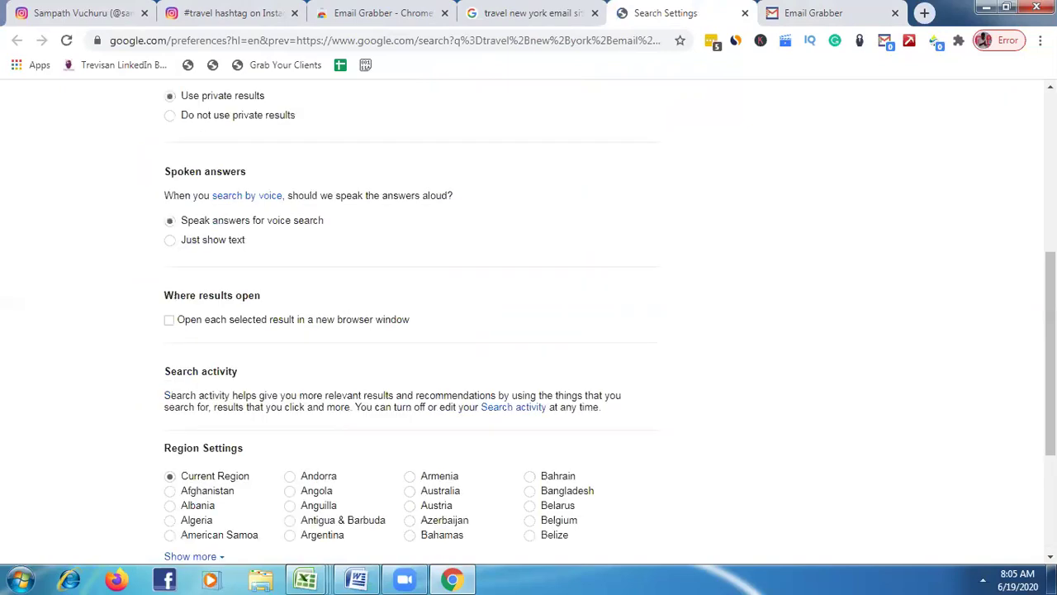
scroll(529, 322, up, 5)
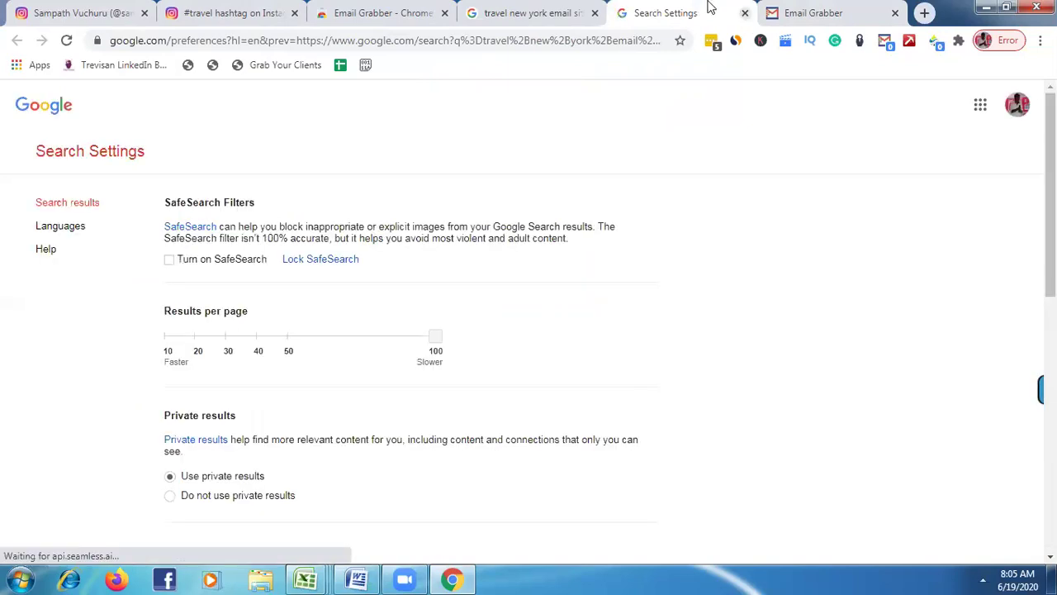
key(ctrl+w)
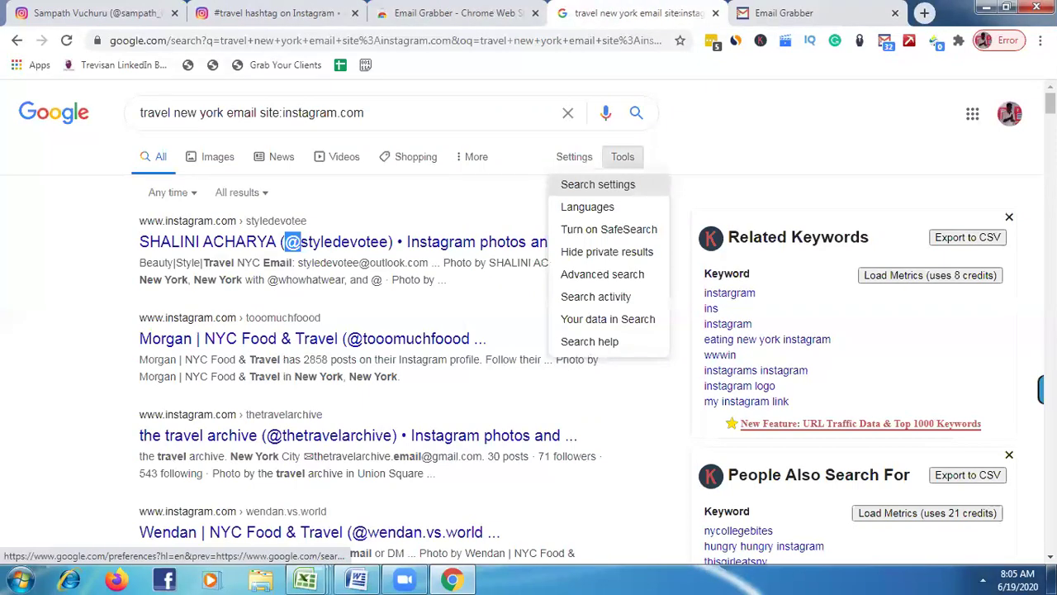
- Try to copy the whole Email Grabber address list into the blank Word document, and undo the paste
scroll(529, 330, down, 5)
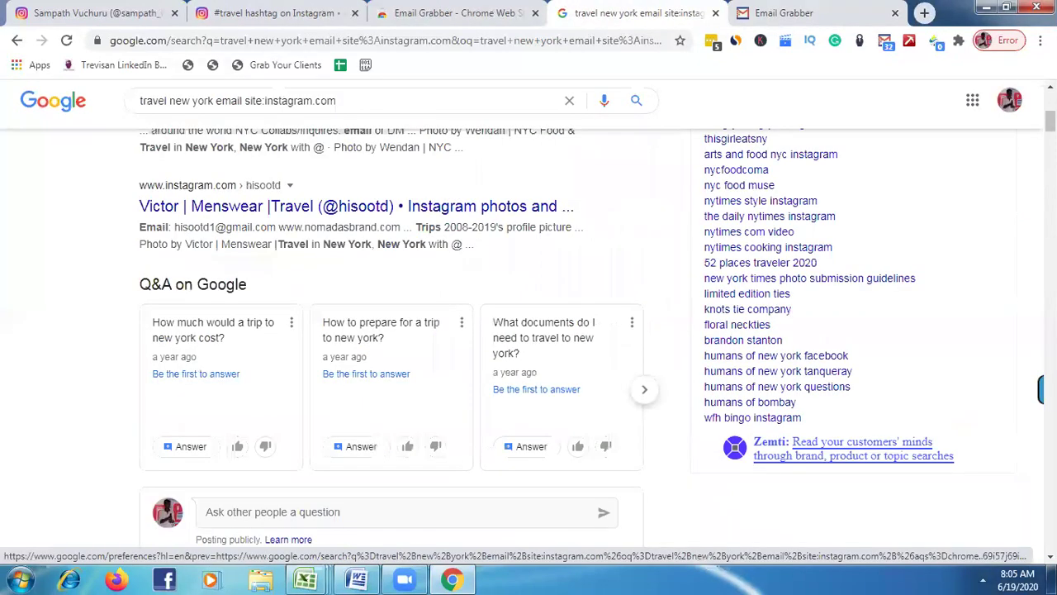
scroll(528, 330, down, 5)
click(777, 12)
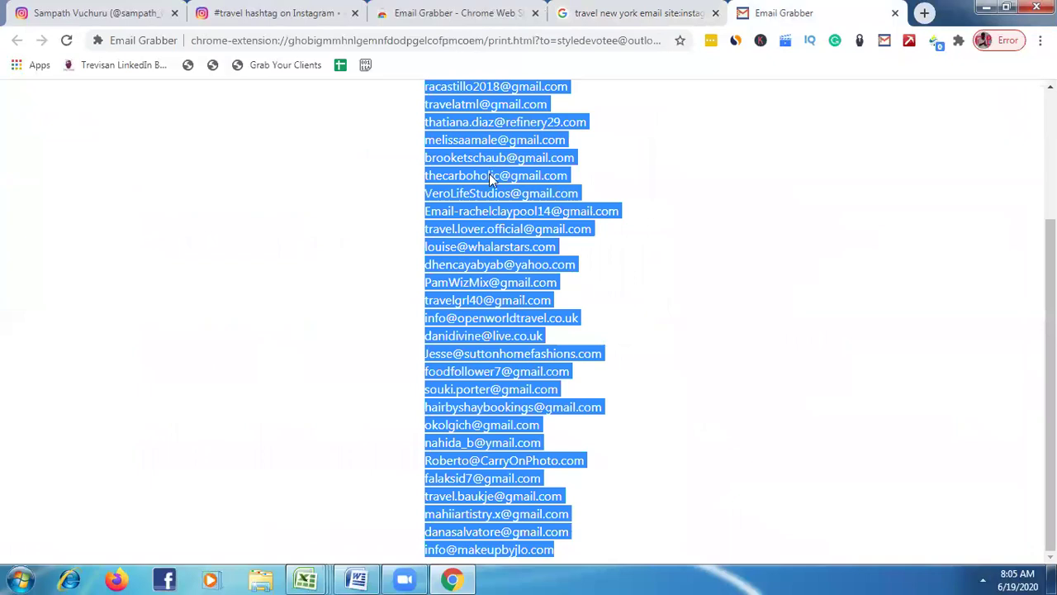
right_click(490, 177)
click(506, 188)
click(356, 578)
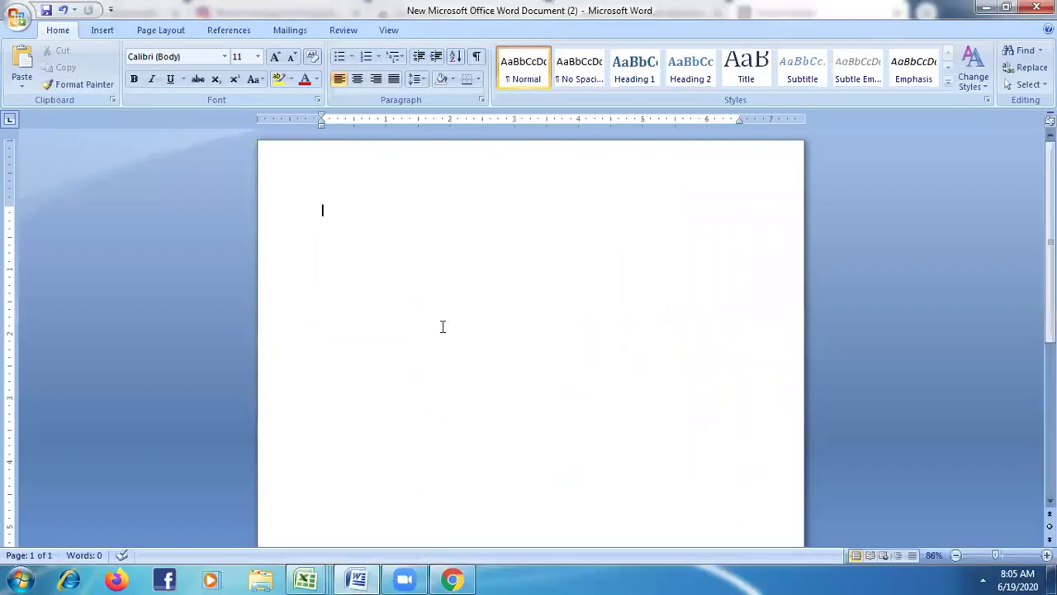
key(ctrl+v)
key(ctrl+z)
key(alt+Tab)
- Copy the first twelve addresses of the Email Grabber list and paste them into the blank Word document
click(590, 283)
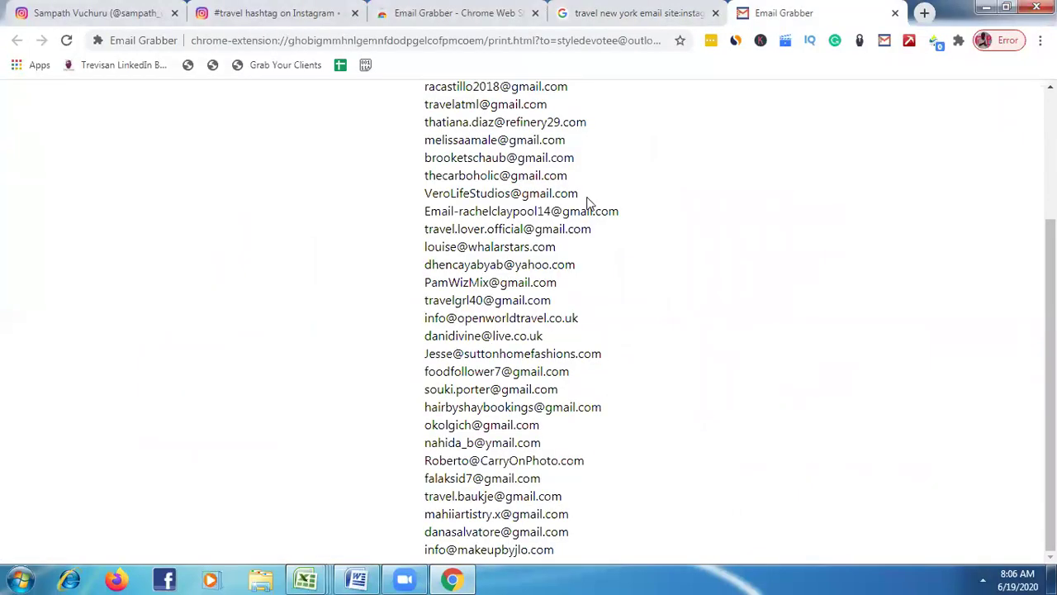
drag(578, 193, 416, 189)
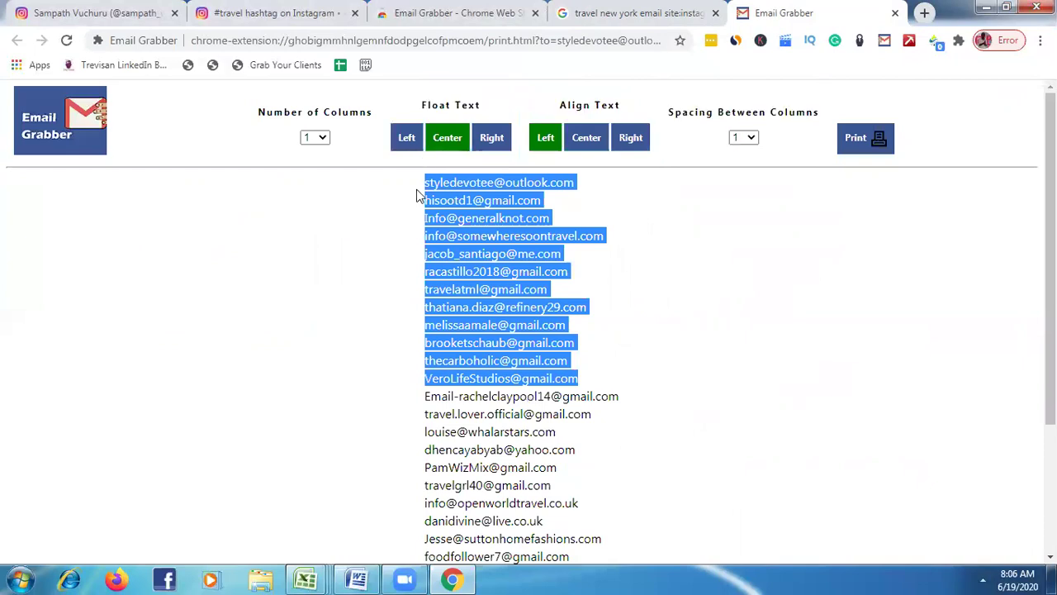
click(380, 579)
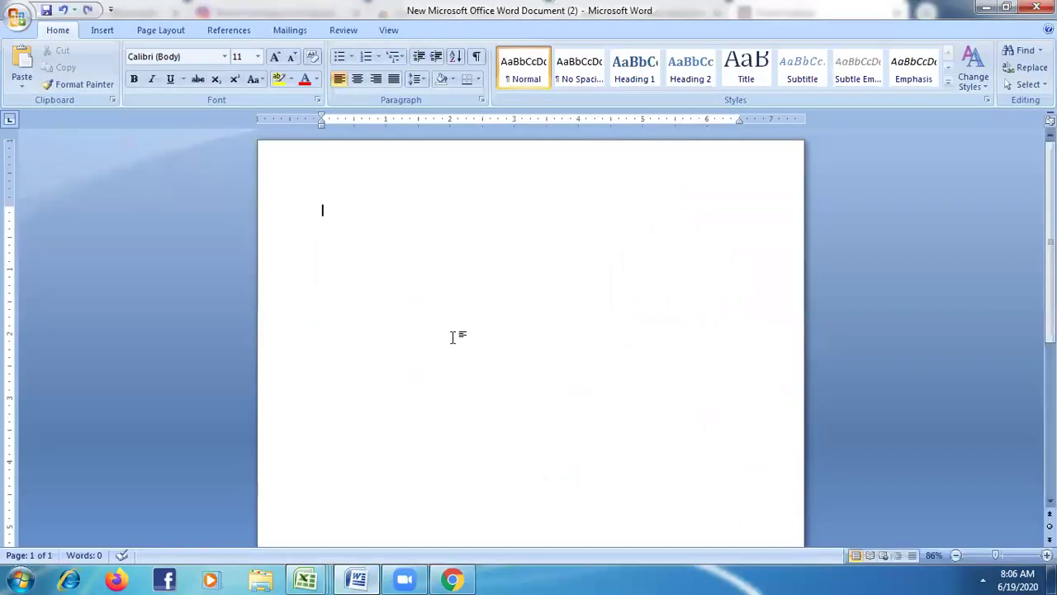
key(ctrl+v)
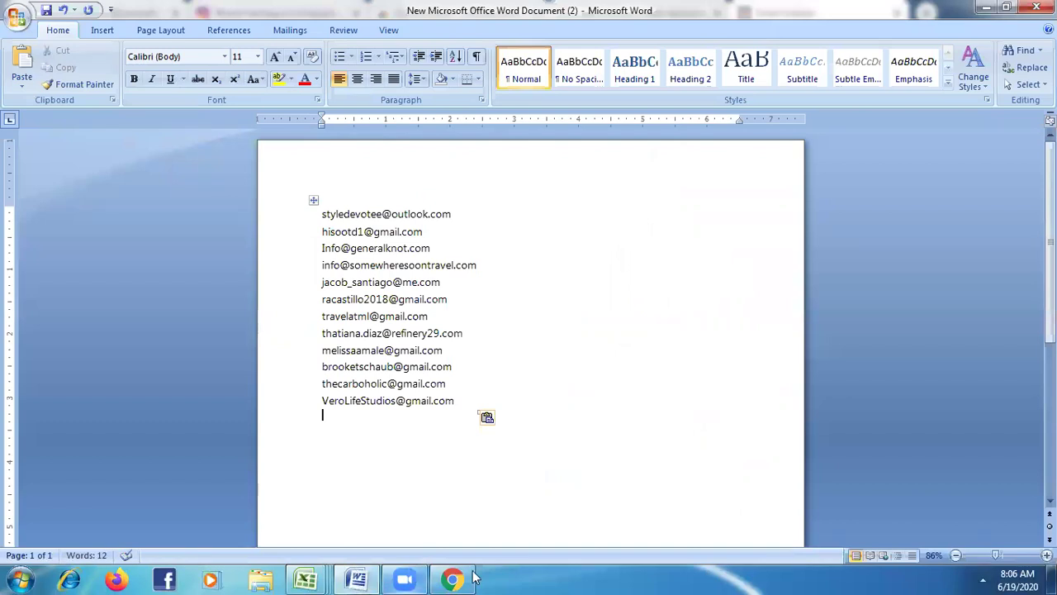
- Copy the remaining addresses of the list, leaving out the leading "Email-" prefix, and paste them below the first twelve in Word
click(472, 575)
drag(461, 396, 569, 577)
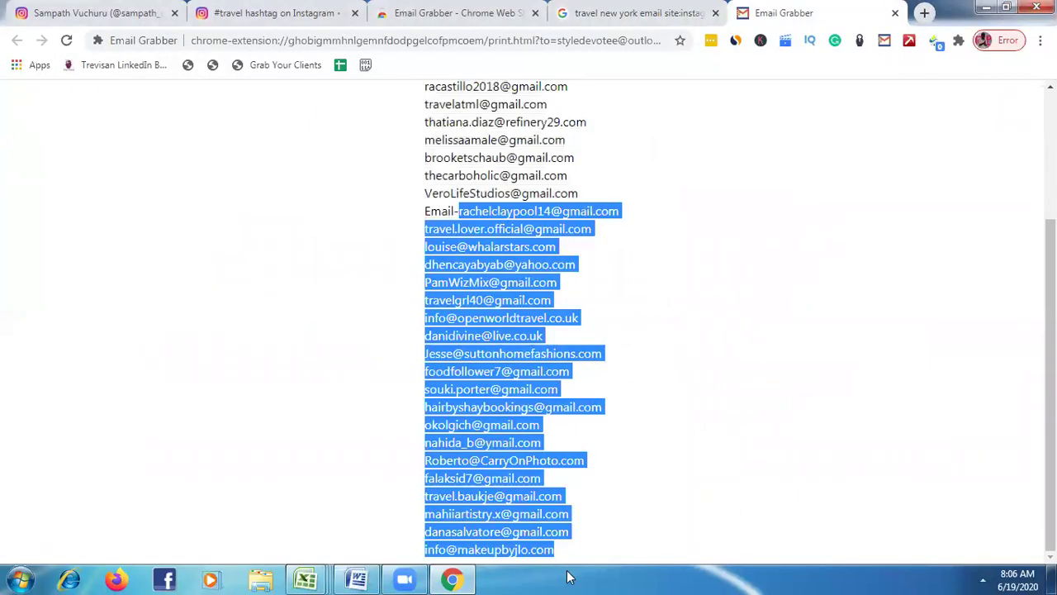
right_click(562, 232)
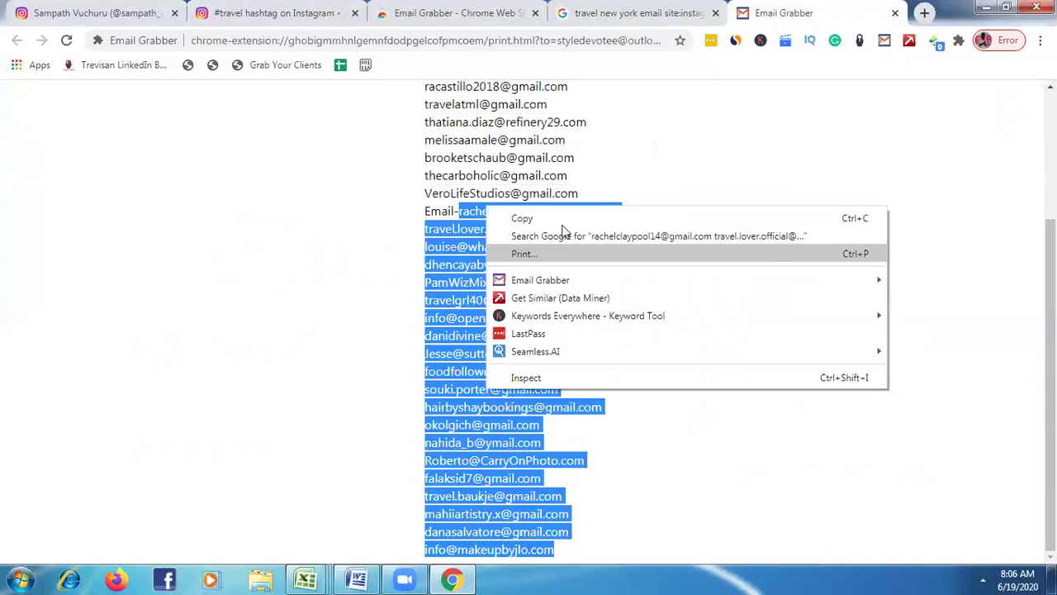
click(563, 220)
click(361, 578)
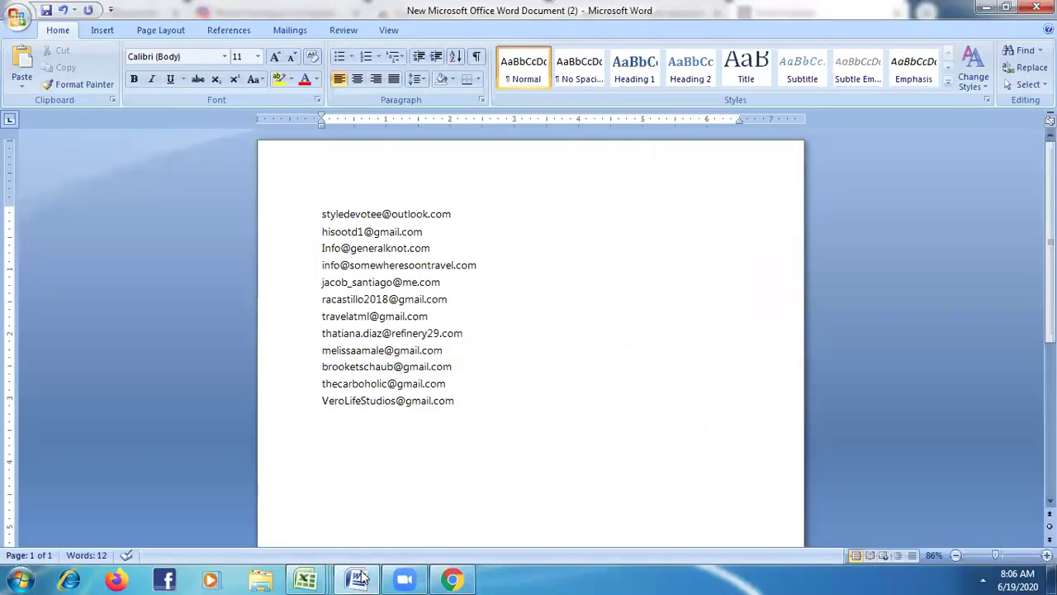
key(ctrl+v)
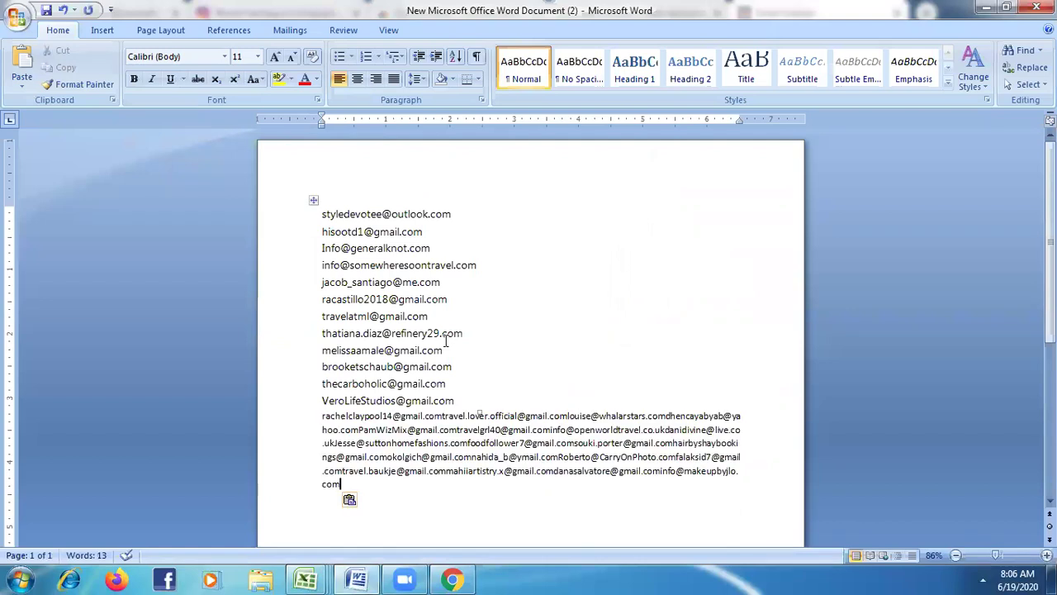
- Refine the Google query to travel new york email "gmail" site:instagram.com and run the search
click(453, 578)
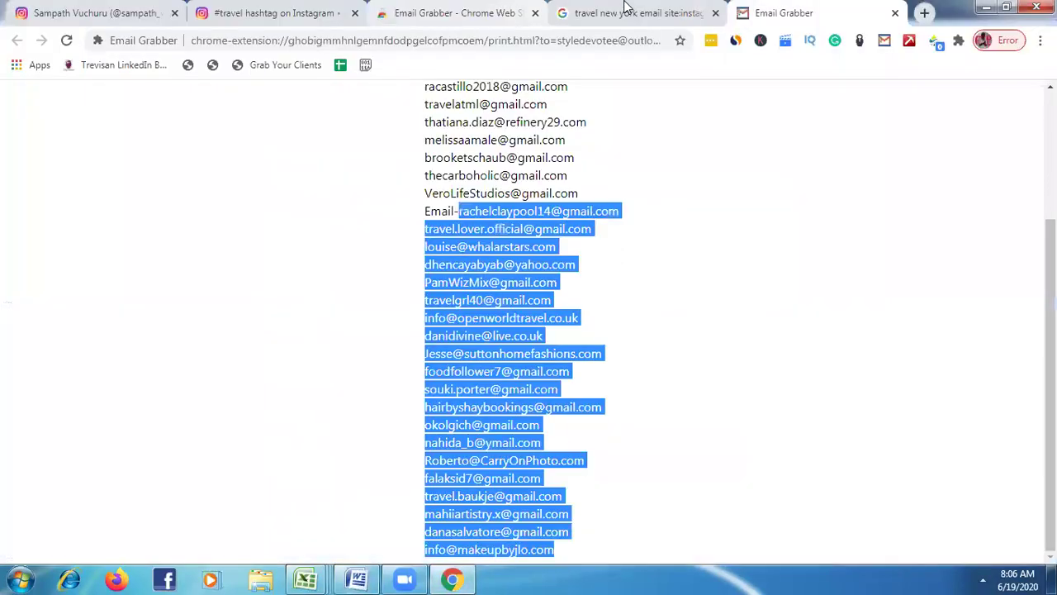
click(625, 10)
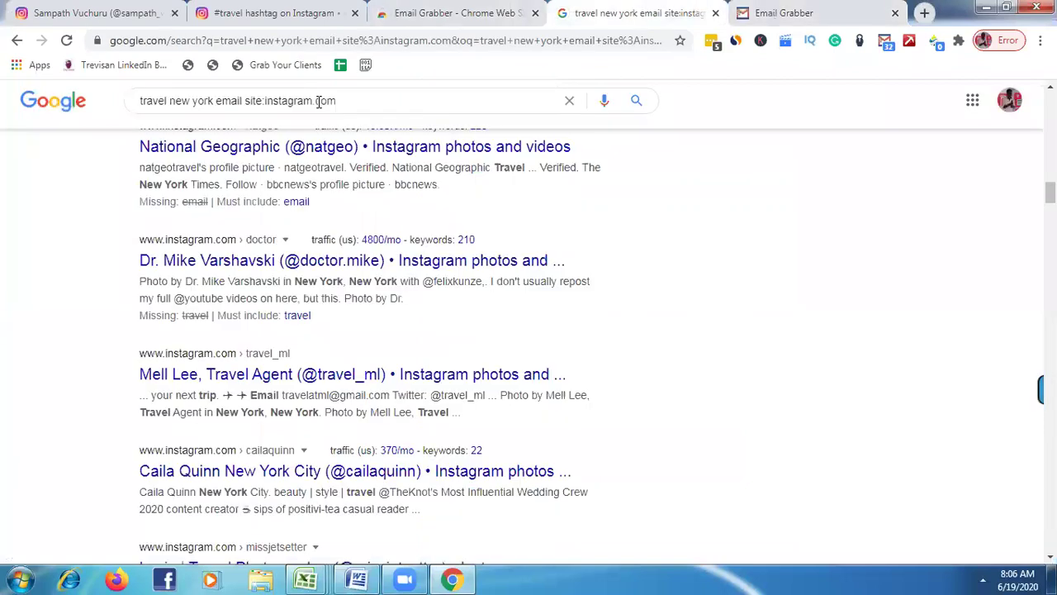
click(244, 101)
text("gmail)
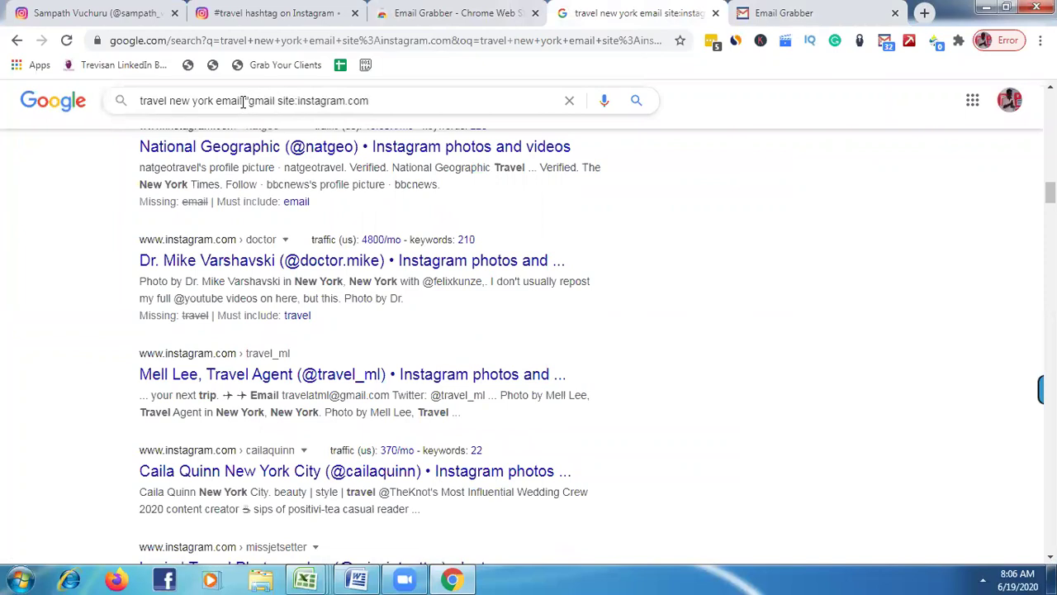
text(")
key(Return)
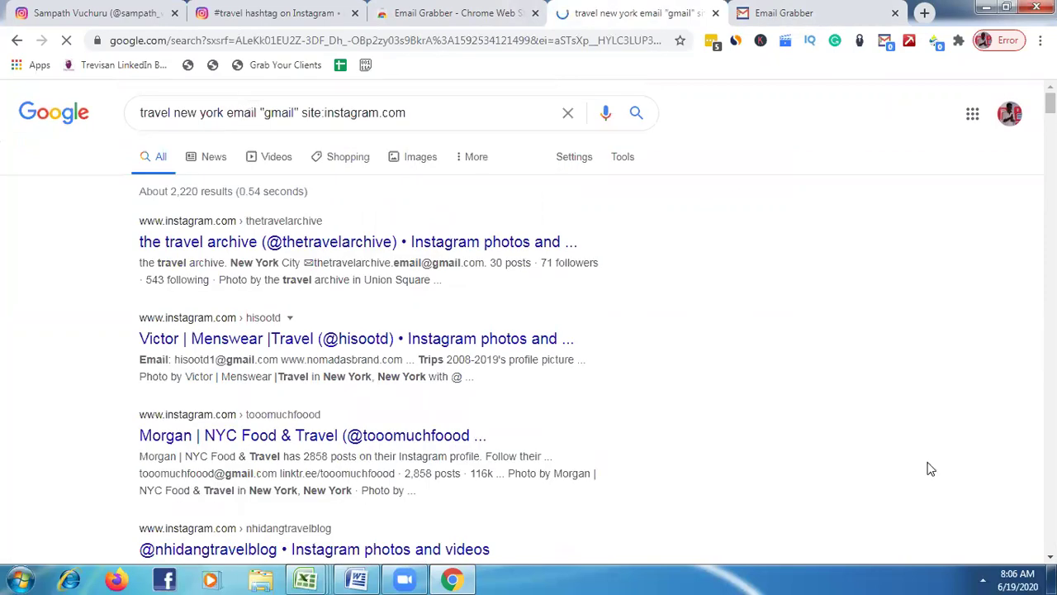
- Look through the refined search results and open their addresses as a printable list with Email Grabber
scroll(901, 157, down, 7)
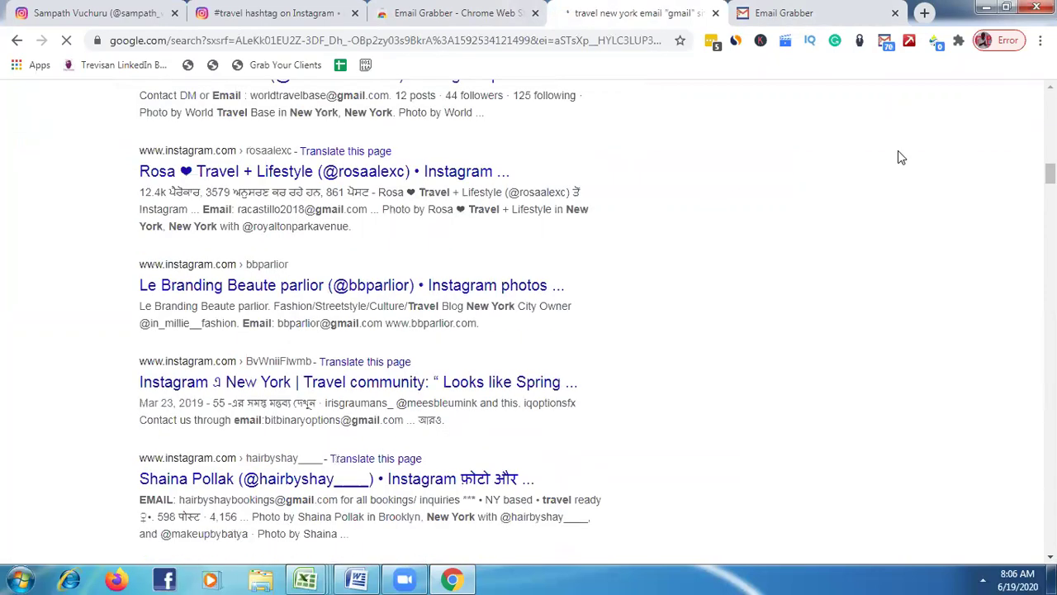
scroll(898, 158, down, 5)
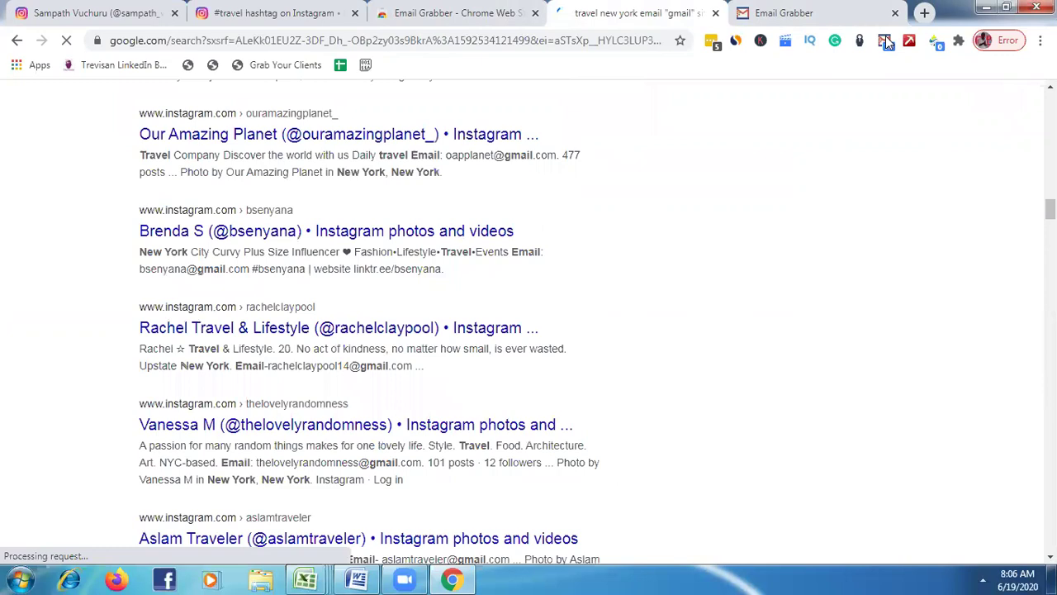
click(852, 185)
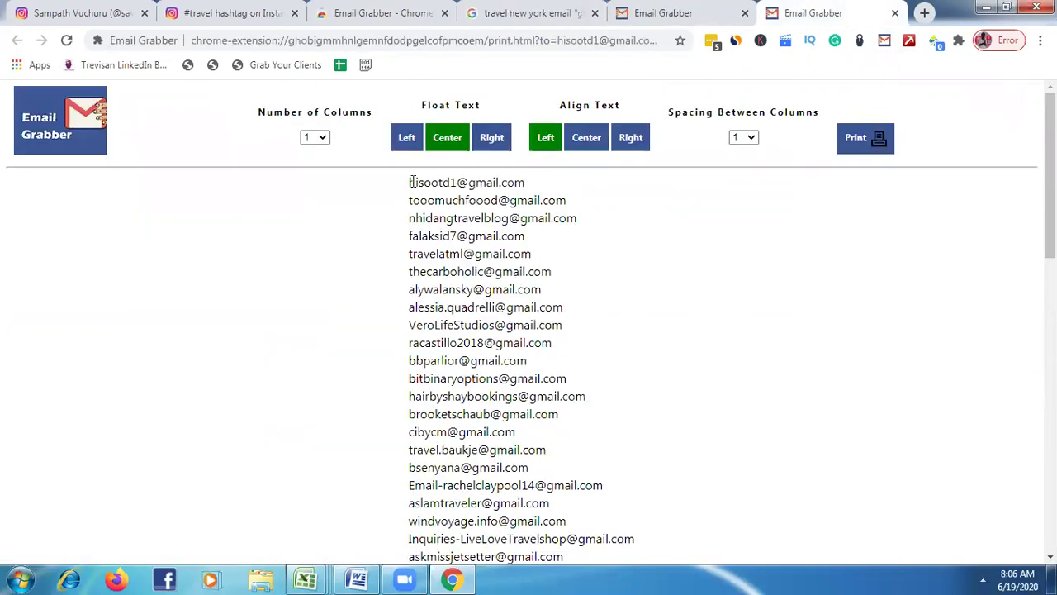
- Copy all but the last 19 addresses of the new list and paste them on a new line at the end of the Word document
drag(411, 182, 606, 211)
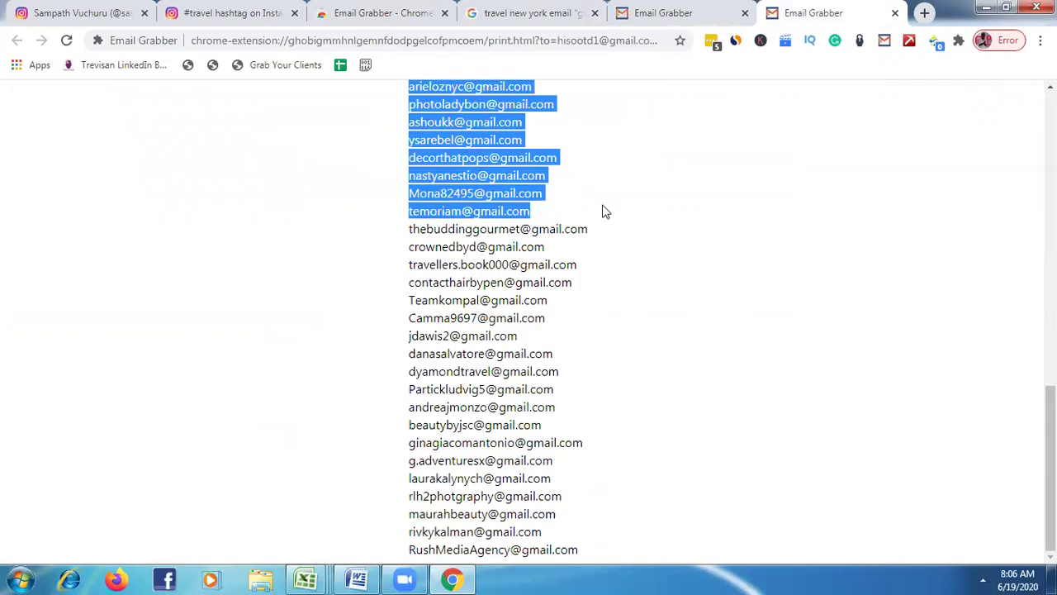
click(363, 576)
key(Return)
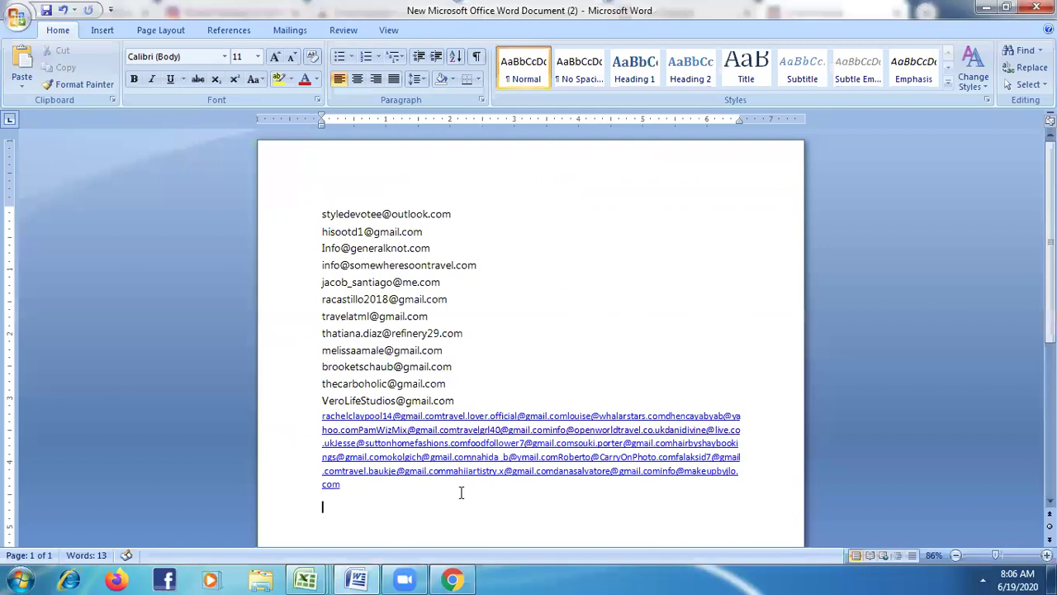
key(ctrl+v)
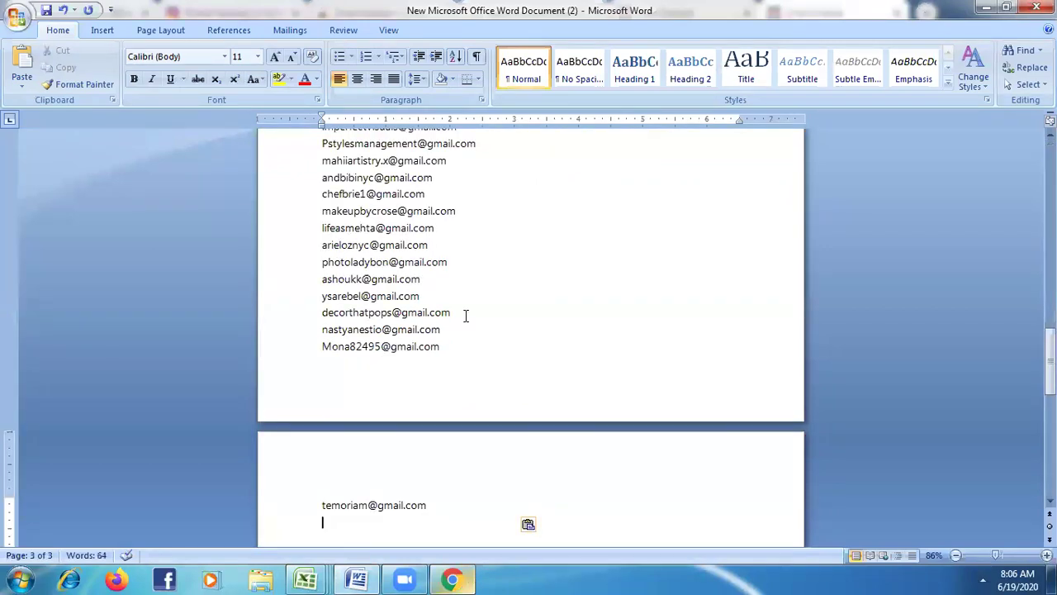
- Try to copy the last 19 addresses of the list into the Word document, and undo the paste
key(alt+Tab)
triple_click(412, 231)
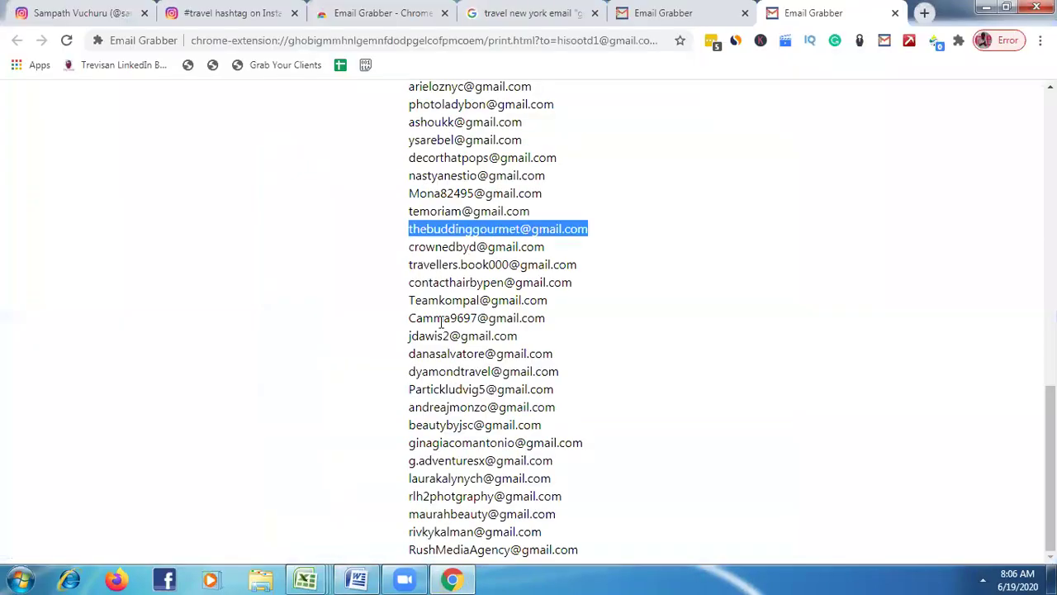
drag(542, 578, 566, 573)
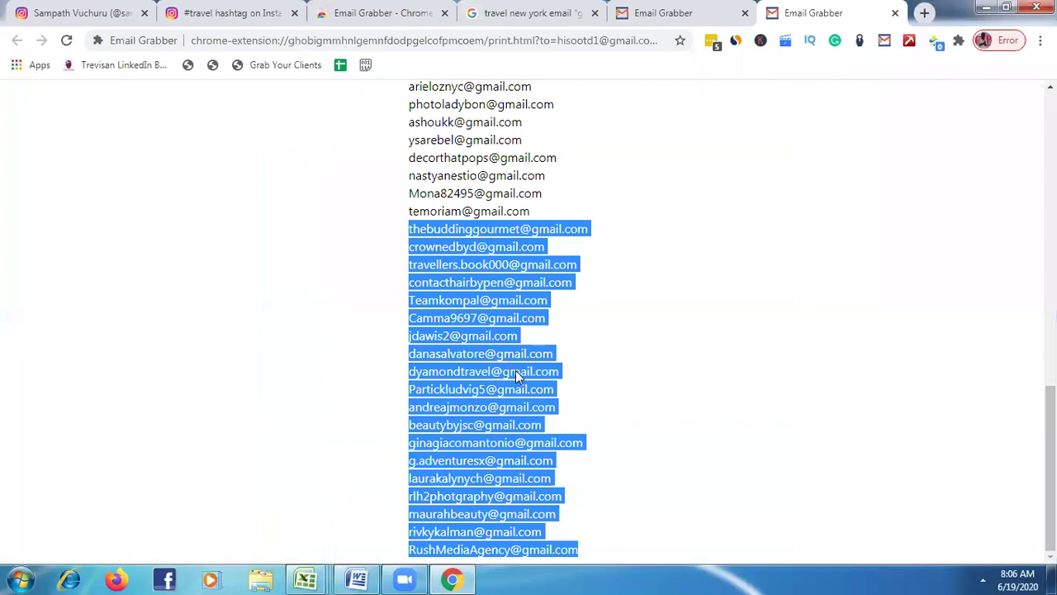
key(alt+Tab)
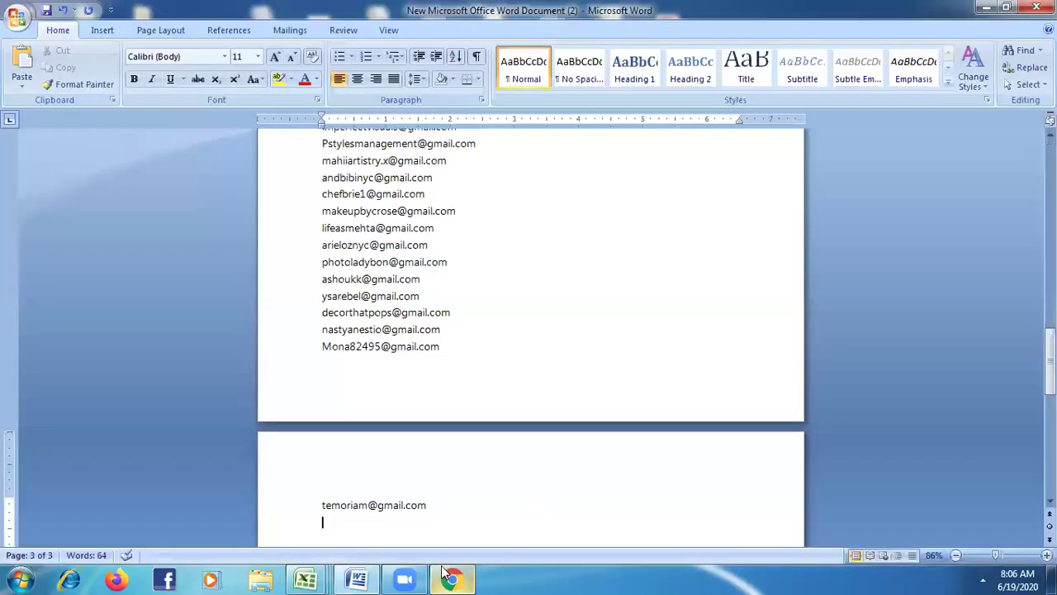
key(ctrl+v)
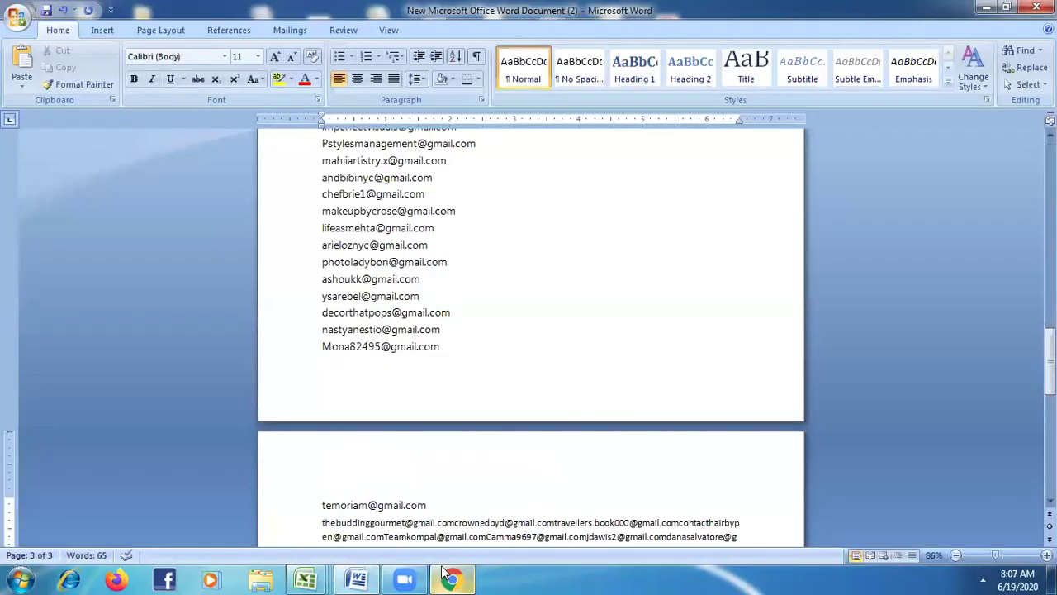
key(ctrl+z)
- Copy 13 consecutive addresses near the end of the list, leaving out the last five, and paste them at the end of the Word document
key(alt+Tab)
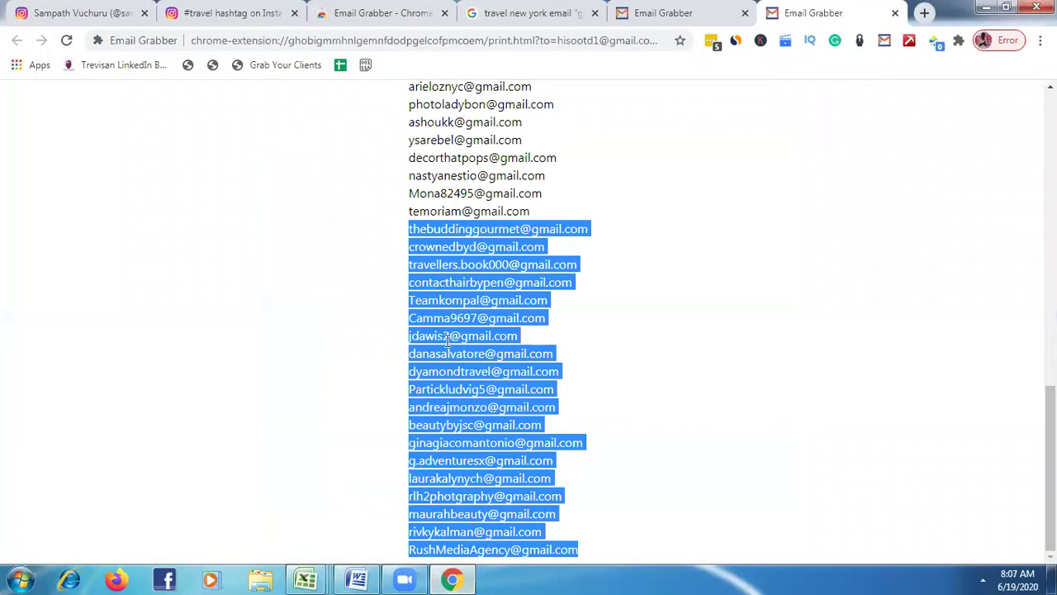
click(413, 244)
shift+click(516, 537)
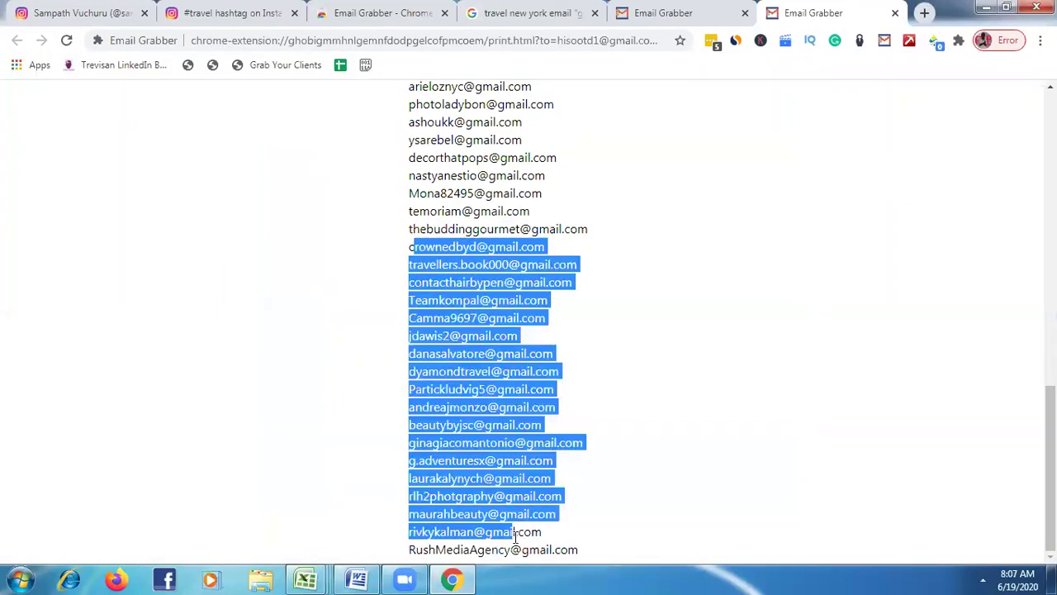
drag(515, 537, 552, 460)
key(ctrl+c)
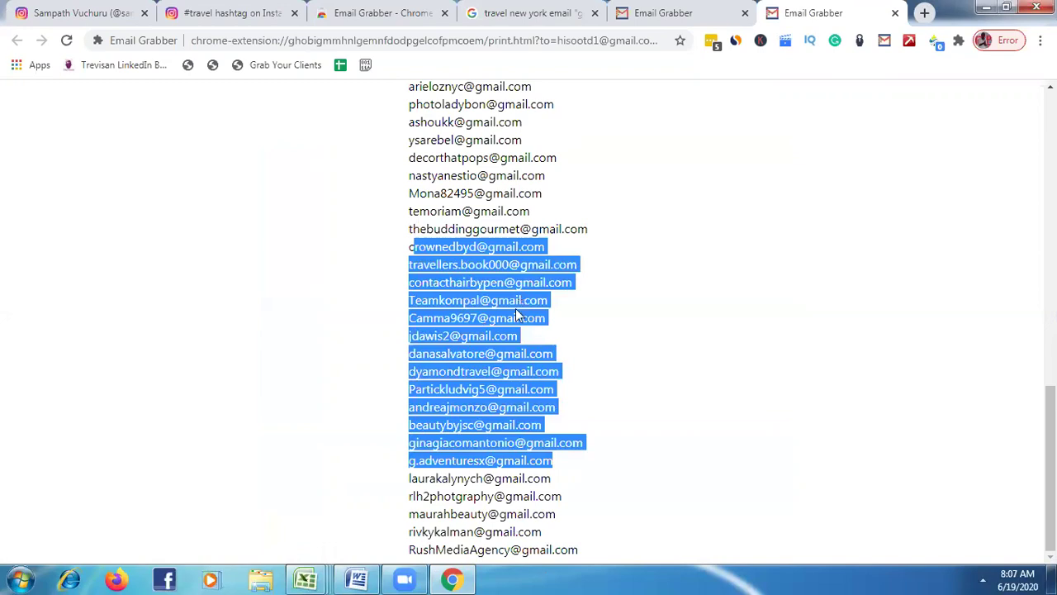
right_click(515, 308)
click(541, 321)
click(453, 578)
key(ctrl+v)
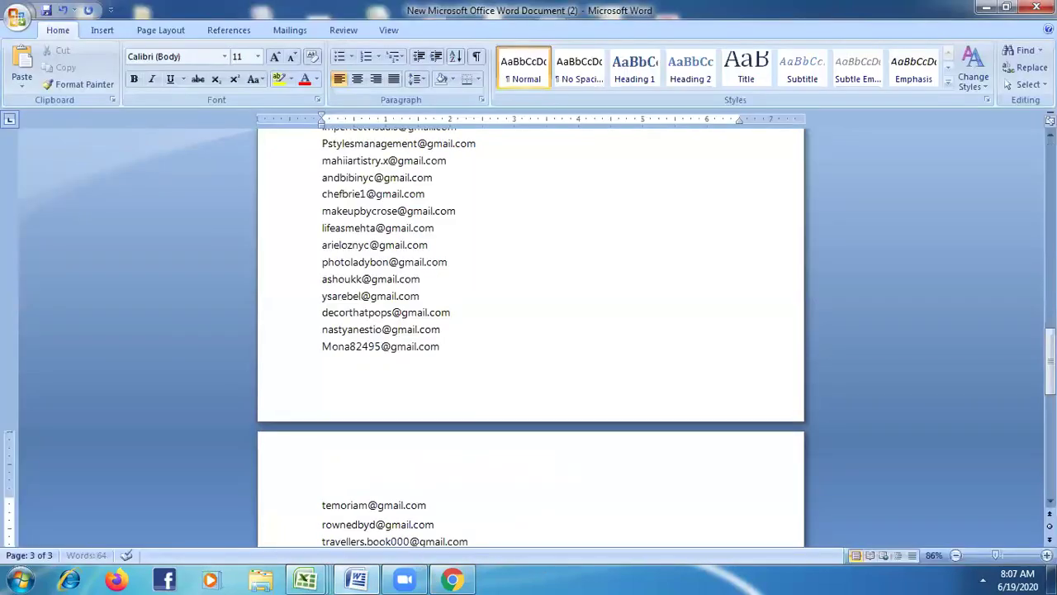
- Go to page 2 of the Google results and open its addresses as a printable list with Email Grabber
click(454, 578)
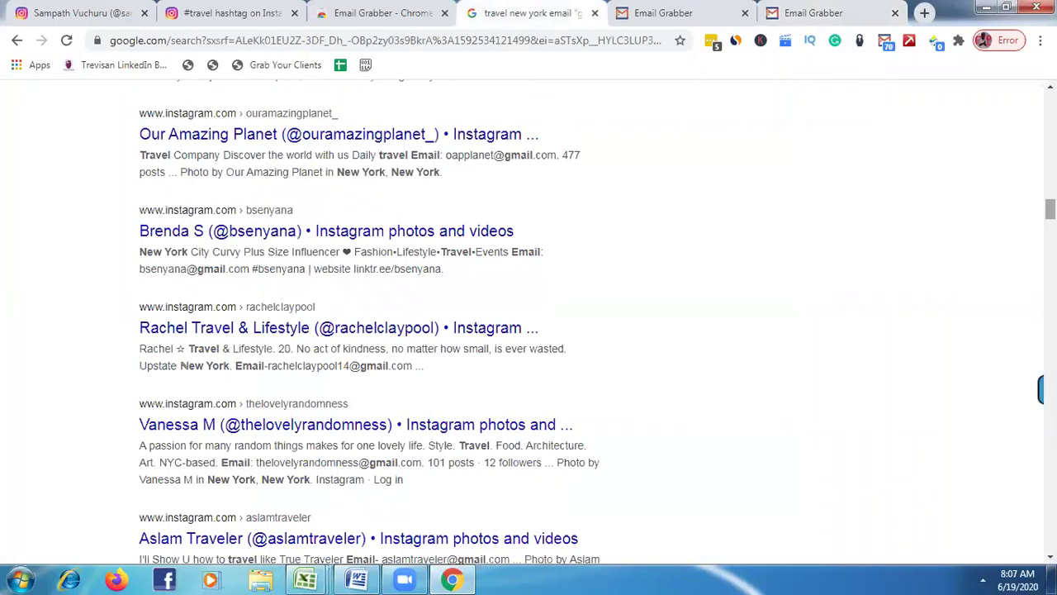
drag(1050, 208, 1050, 541)
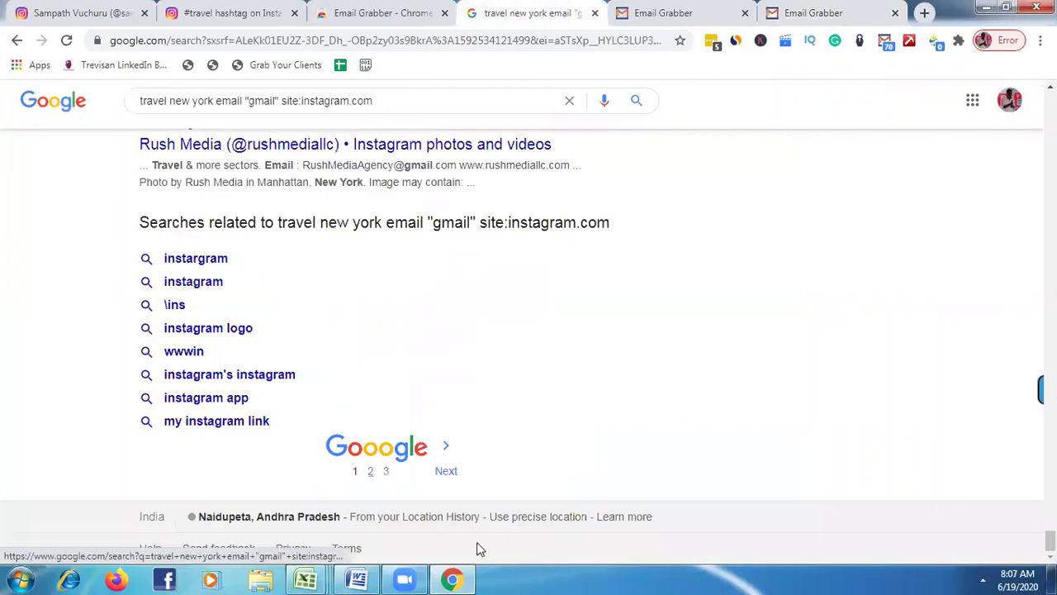
click(370, 471)
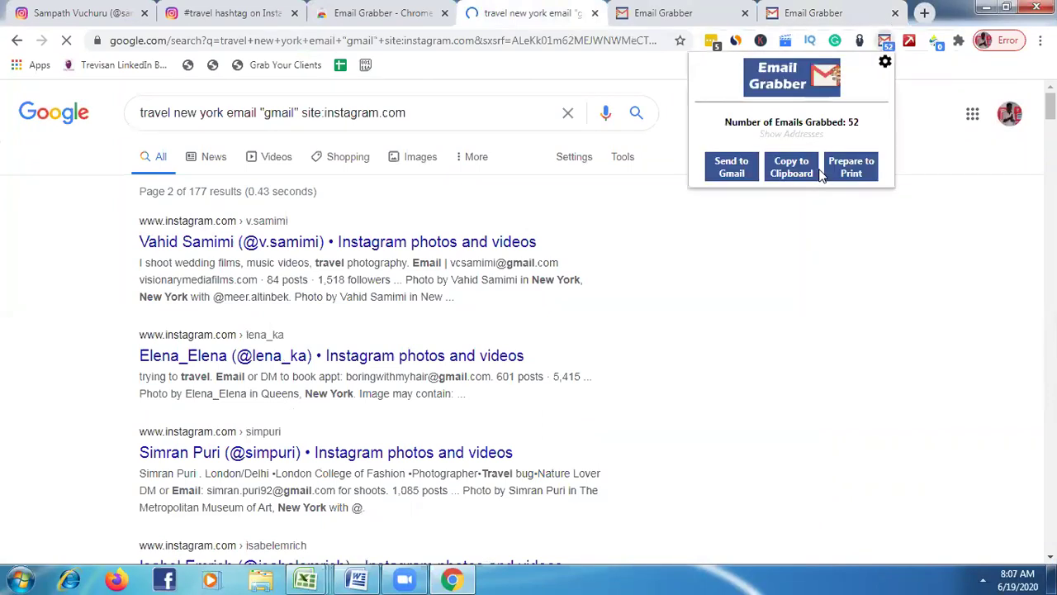
click(847, 171)
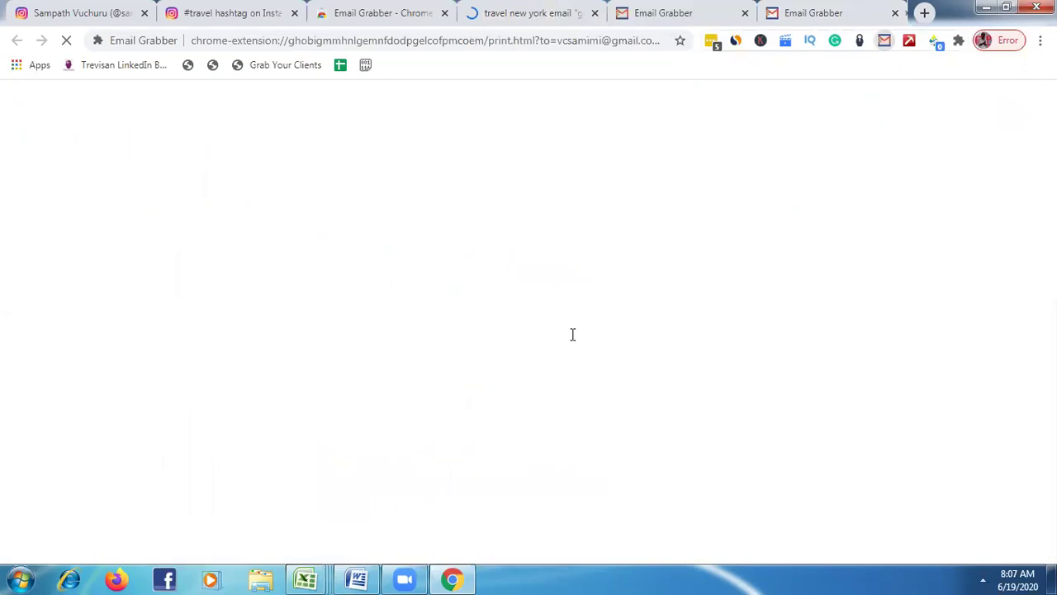
- Copy the first 16 addresses of the page 2 list and paste them at the end of the Word document
drag(543, 451, 414, 185)
right_click(413, 190)
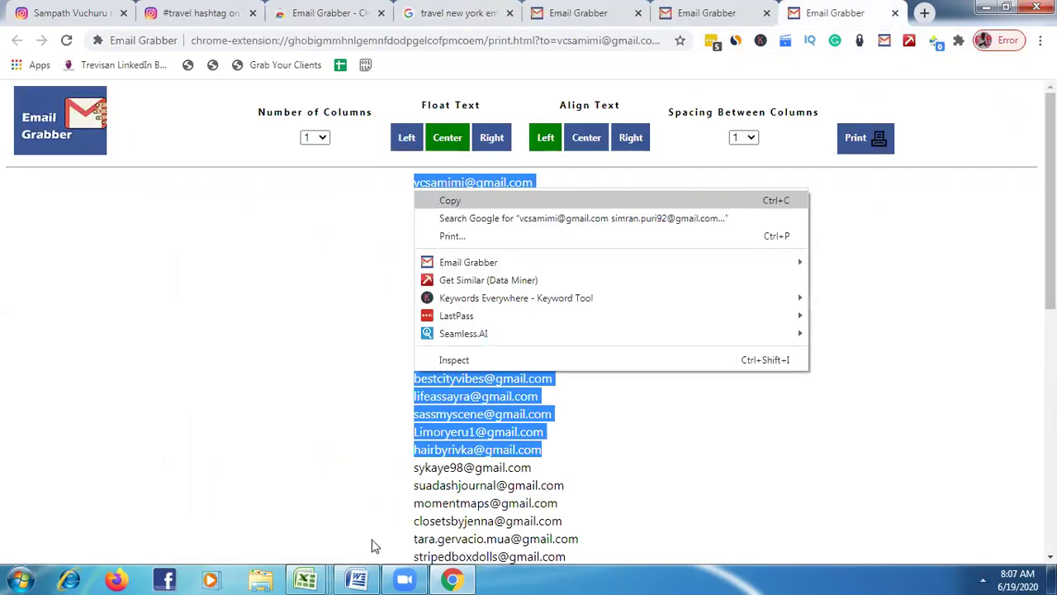
key(ctrl+c)
click(360, 579)
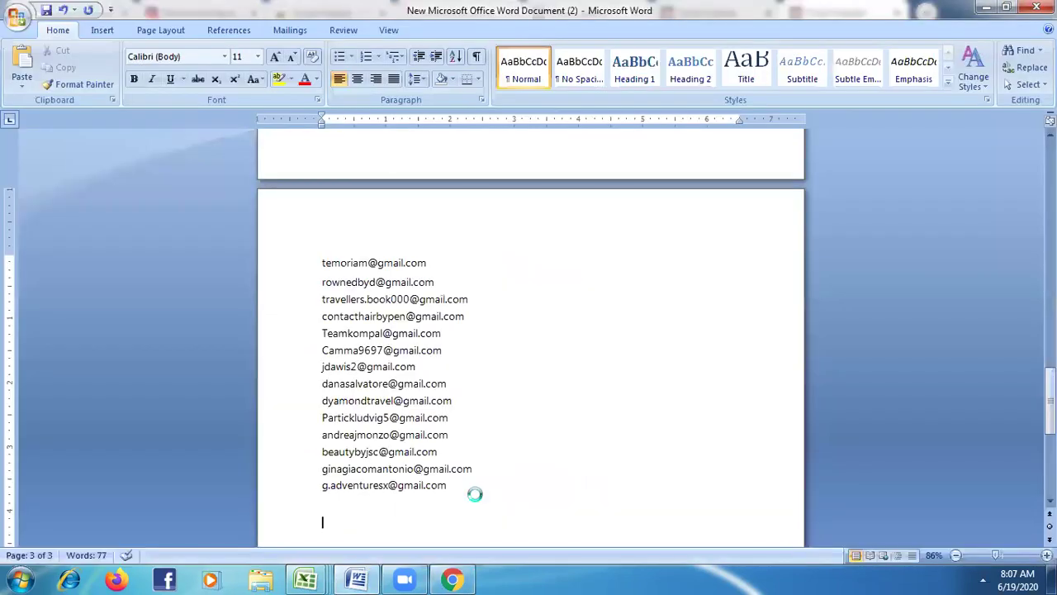
key(ctrl+v)
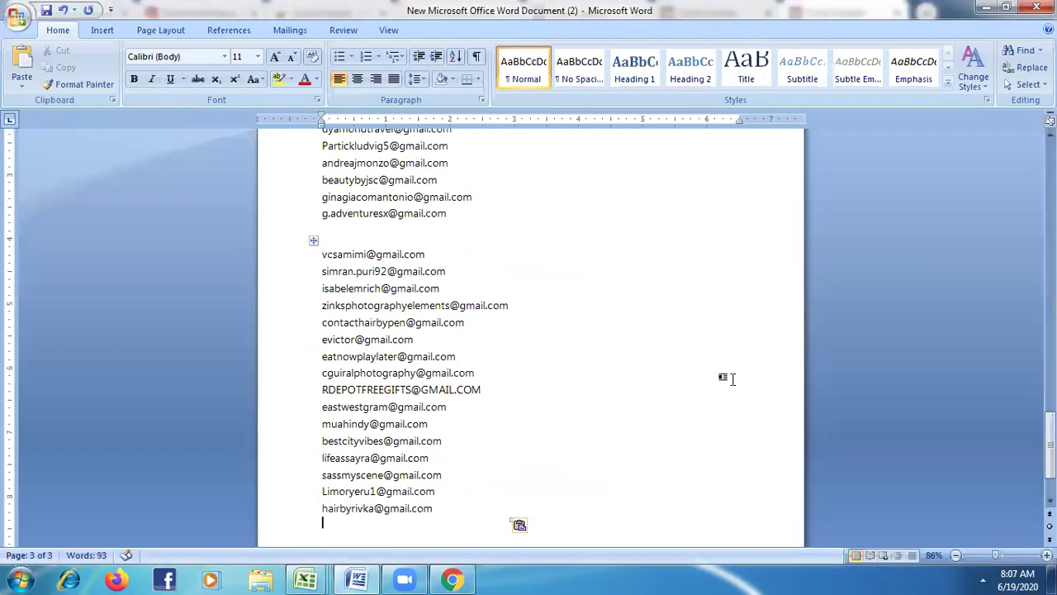
- Copy the addresses from the 18th on, leaving out the last nine, and paste them at the end of the Word document
click(453, 578)
click(430, 486)
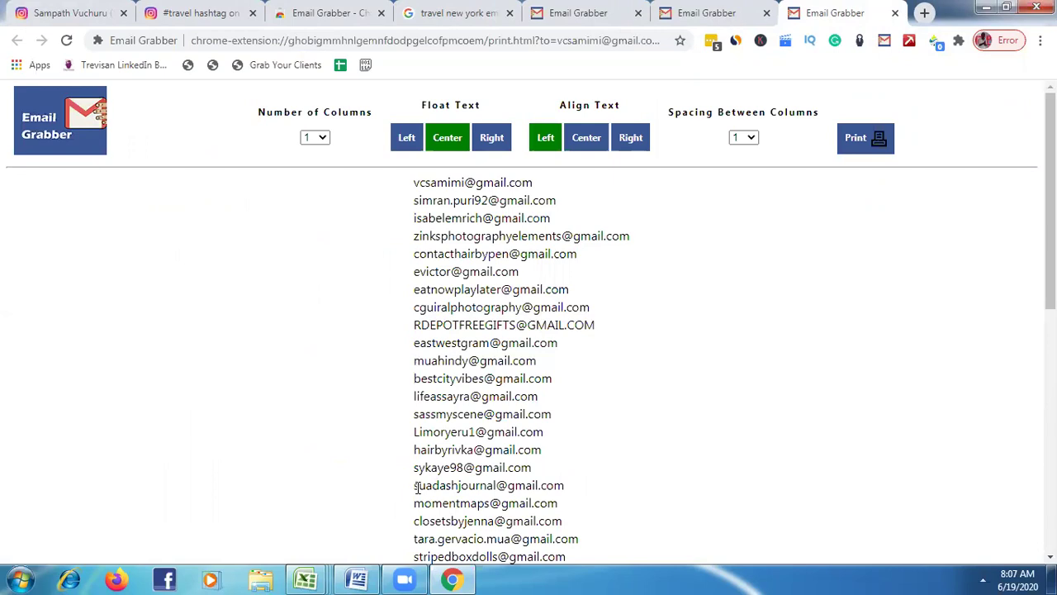
drag(514, 578, 573, 537)
scroll(573, 537, down, 3)
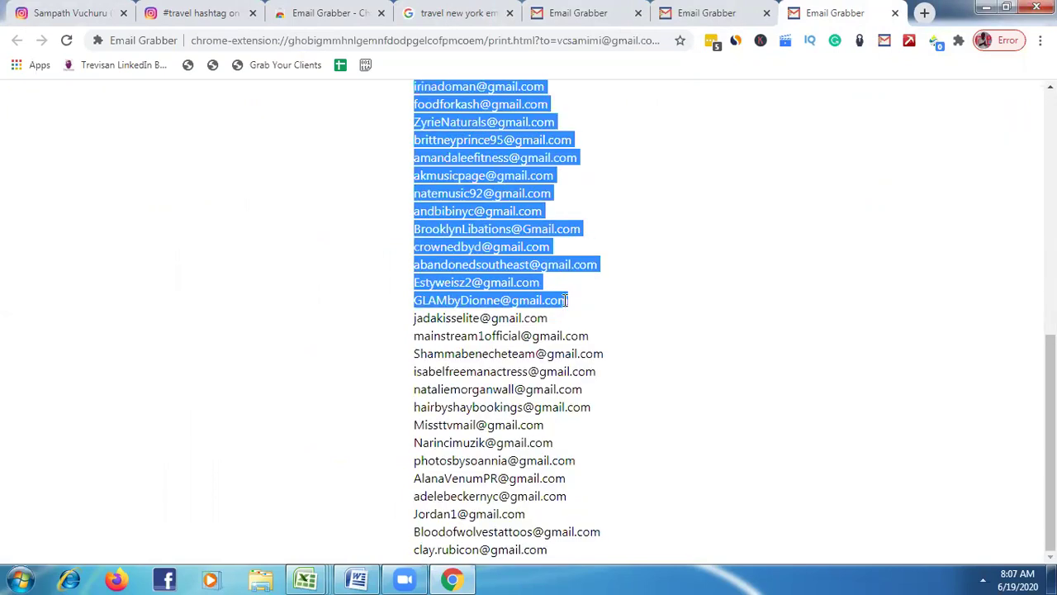
drag(602, 387, 601, 388)
right_click(501, 241)
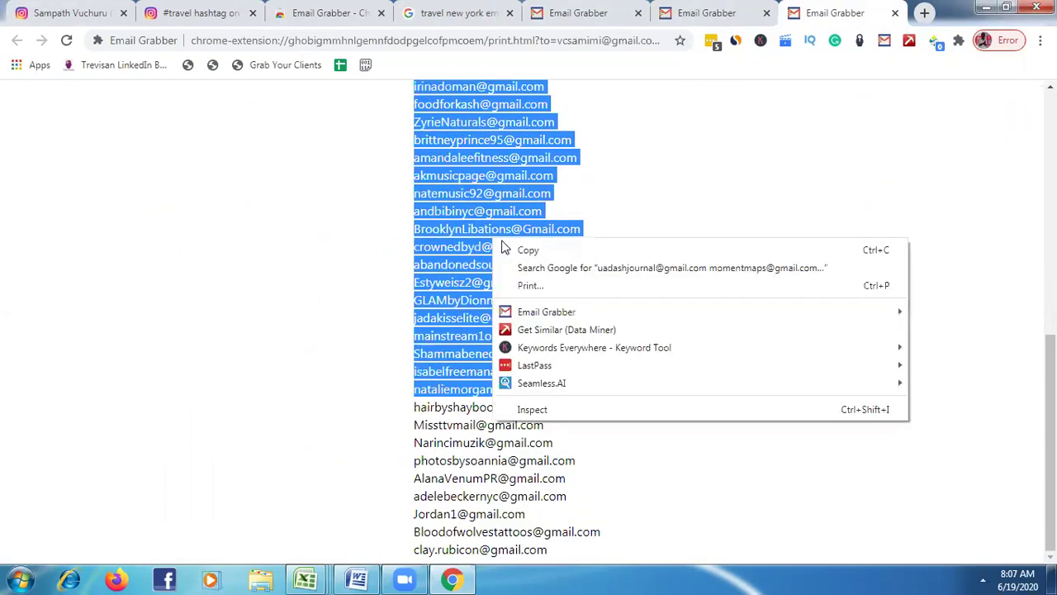
click(517, 248)
key(alt+Tab)
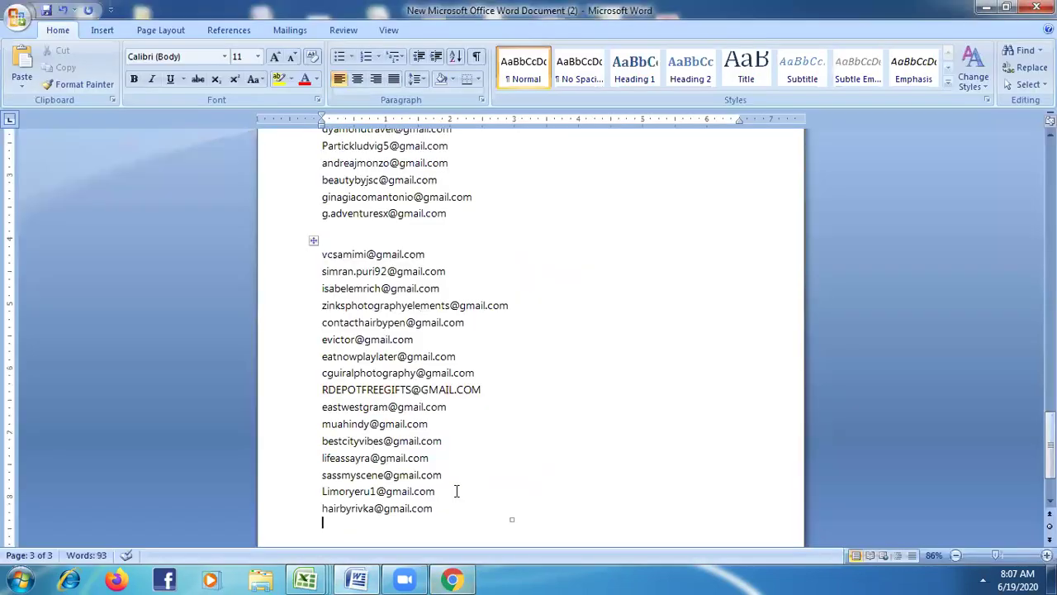
key(ctrl+v)
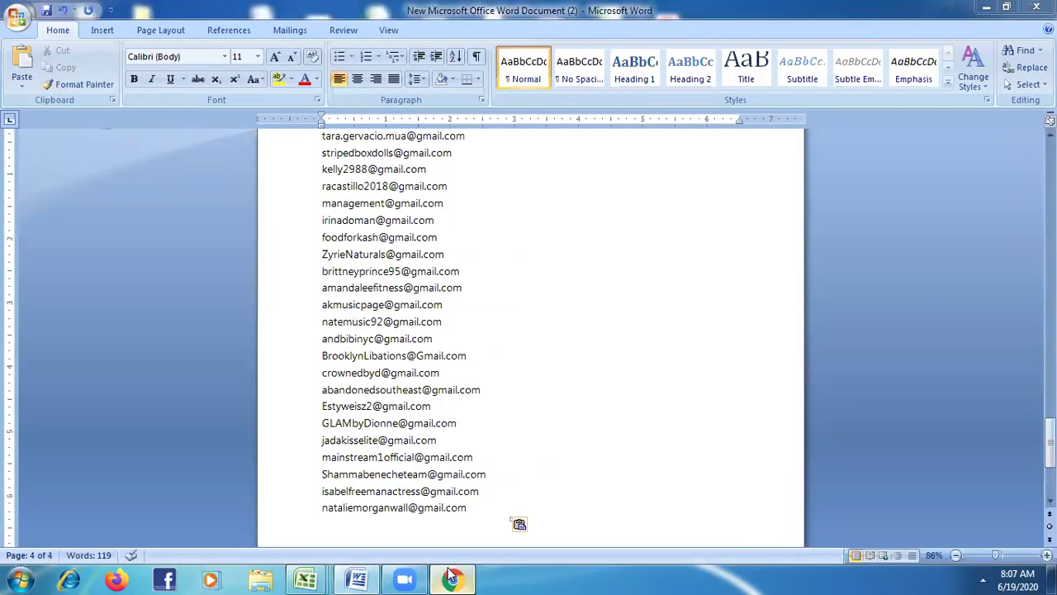
- Return to the browser and close all the Email Grabber print lists, leaving the Google results open
click(446, 576)
click(427, 7)
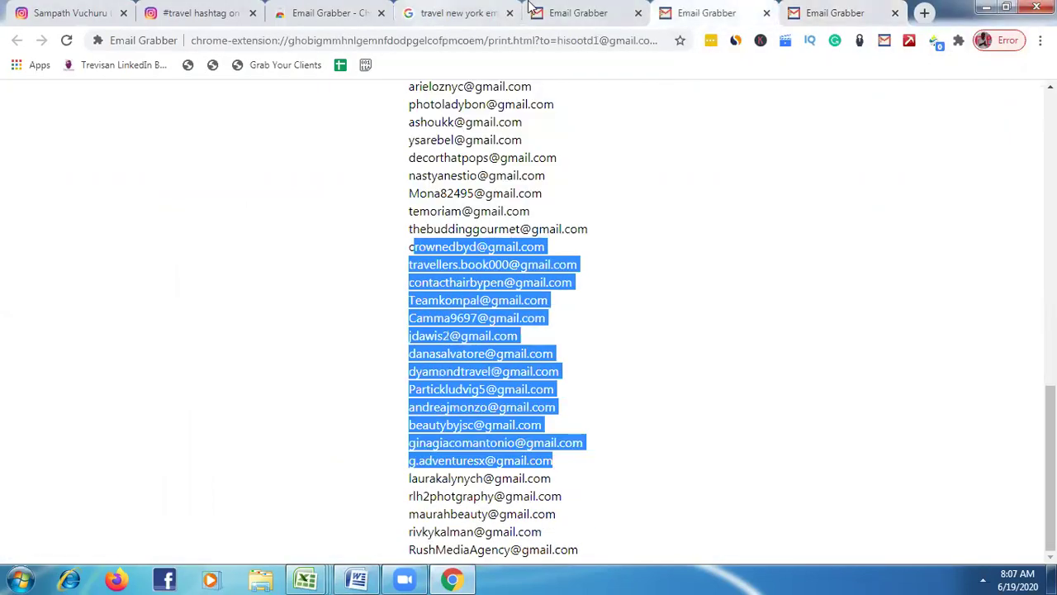
click(639, 14)
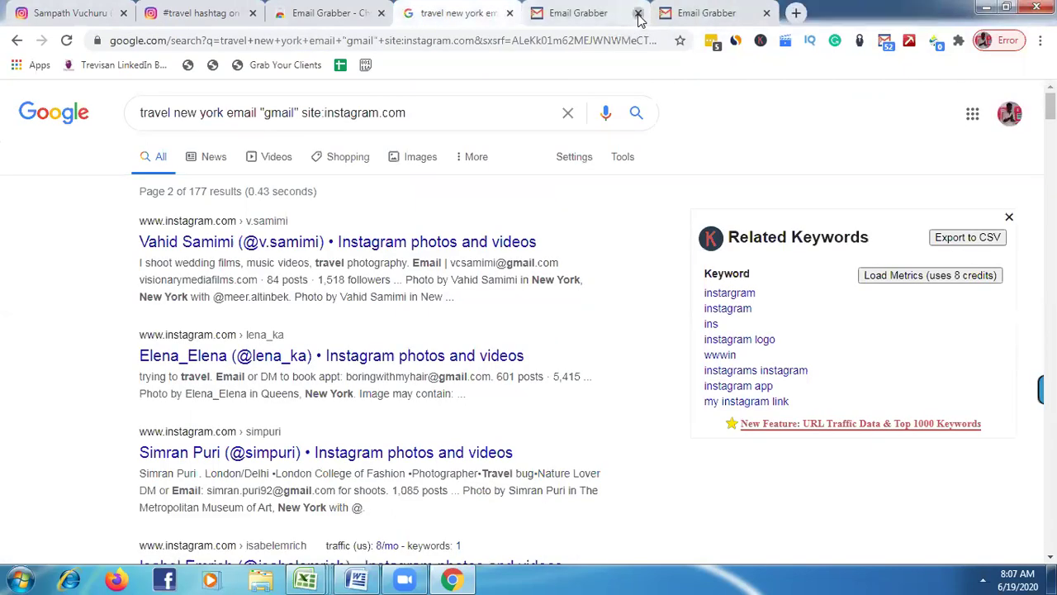
click(638, 15)
click(639, 15)
click(639, 15)
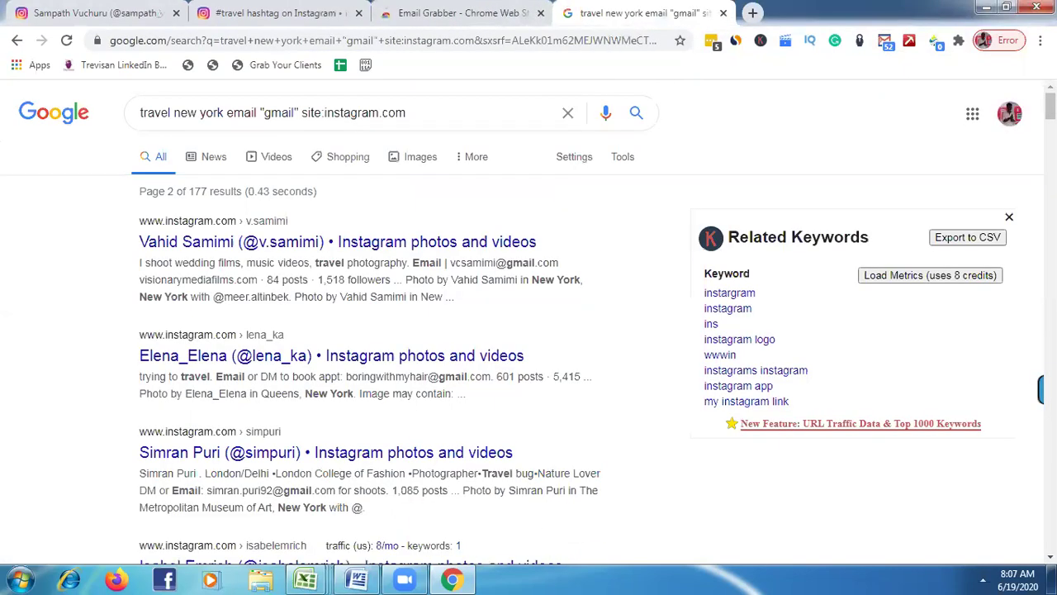
- Look through the page 2 results down to the page navigation to check for further result pages
scroll(529, 330, down, 6)
scroll(528, 330, down, 10)
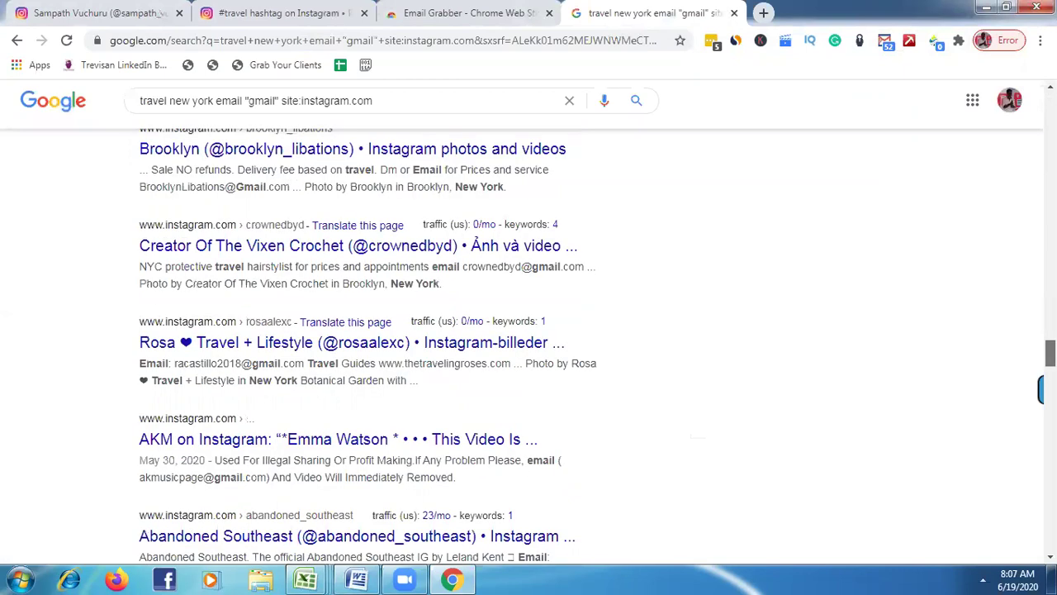
scroll(528, 330, down, 10)
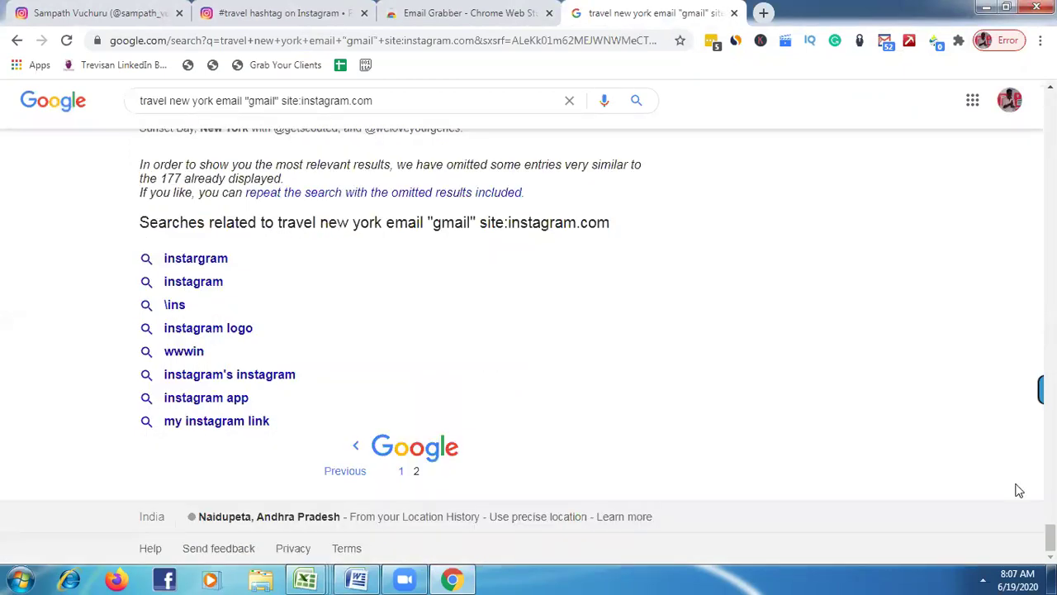
scroll(786, 389, up, 5)
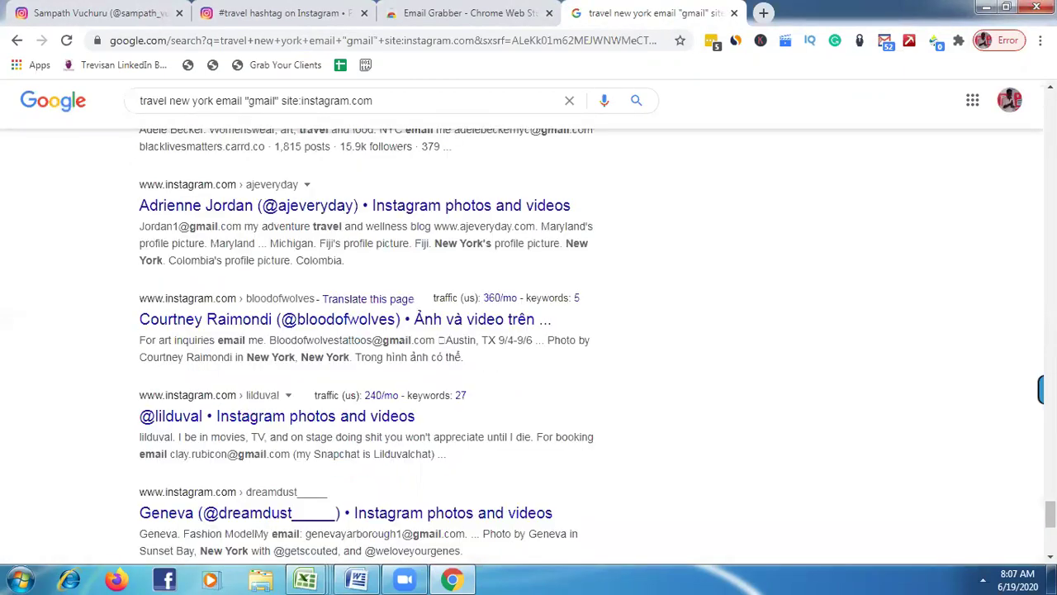
scroll(529, 331, up, 5)
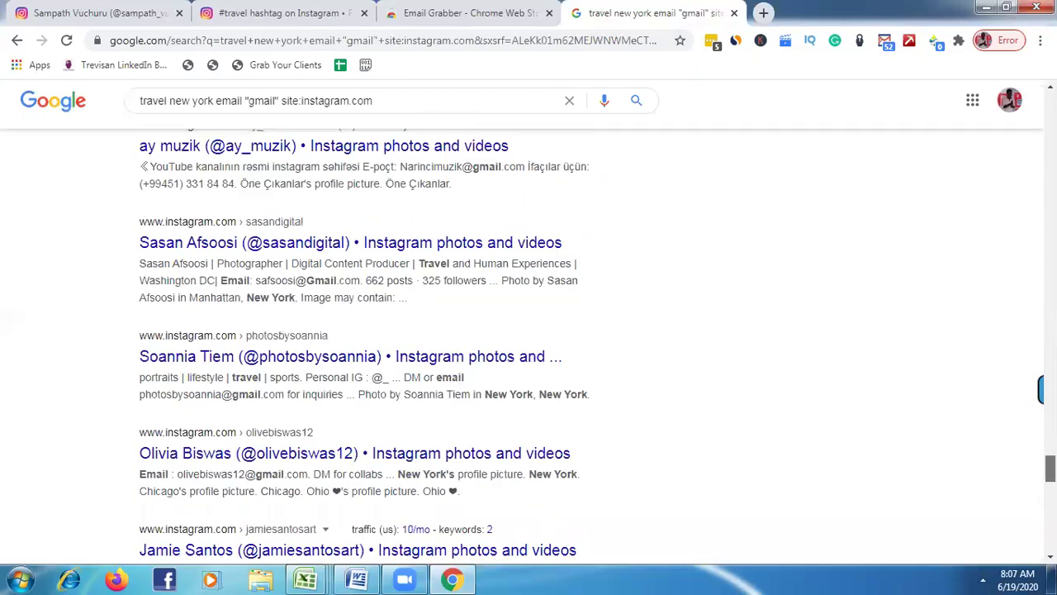
scroll(495, 504, down, 10)
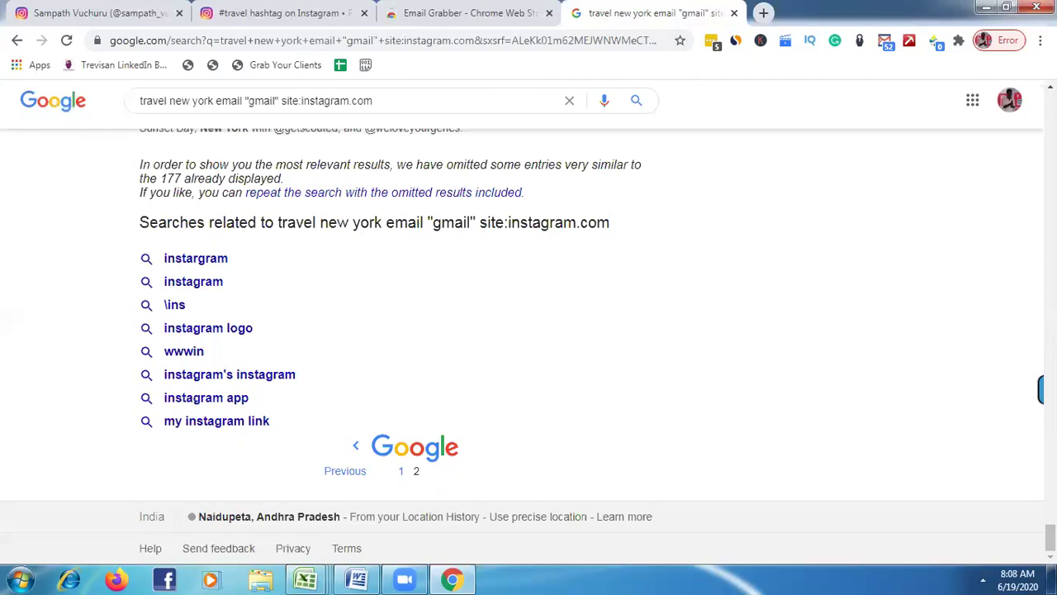
scroll(529, 331, up, 10)
scroll(305, 101, up, 10)
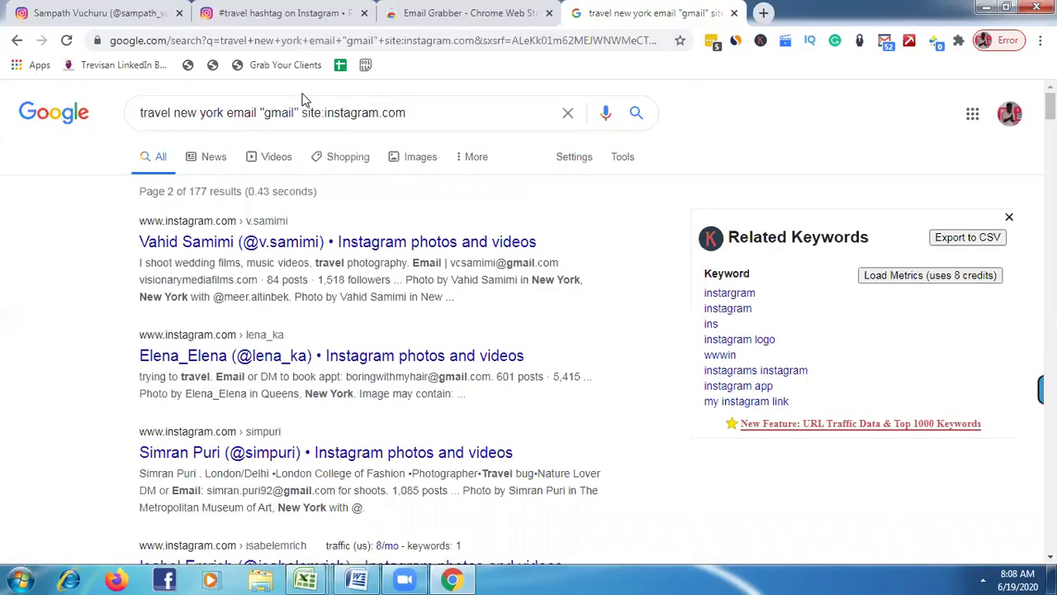
- Change the Google query to travel new york email "rediff" site:instagram.com and run the search
click(293, 112)
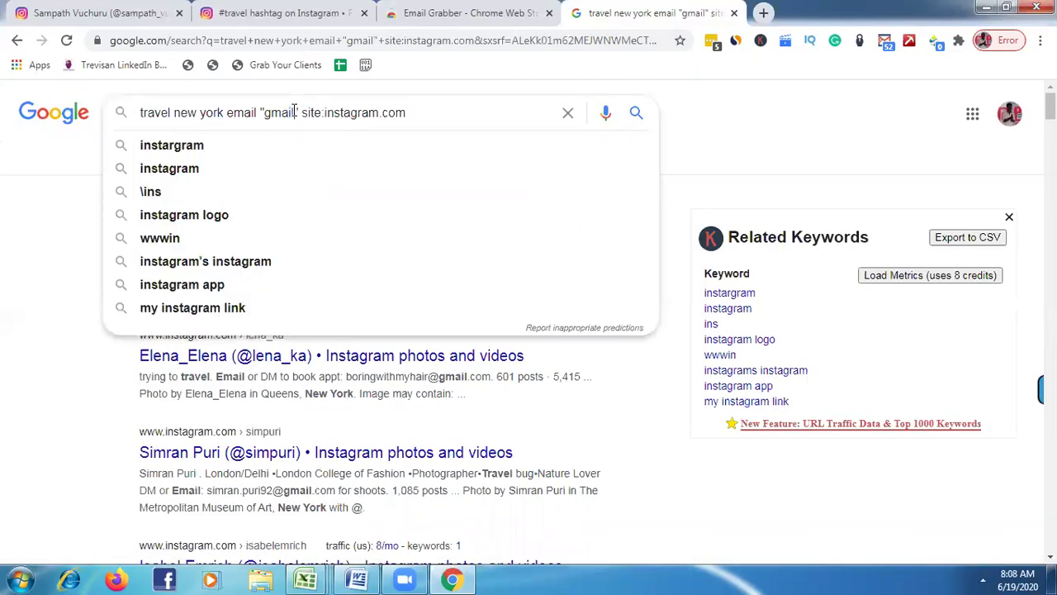
key(BackSpace)
key(BackSpace)
key(BackSpace)
key(BackSpace)
key(BackSpace)
text(")
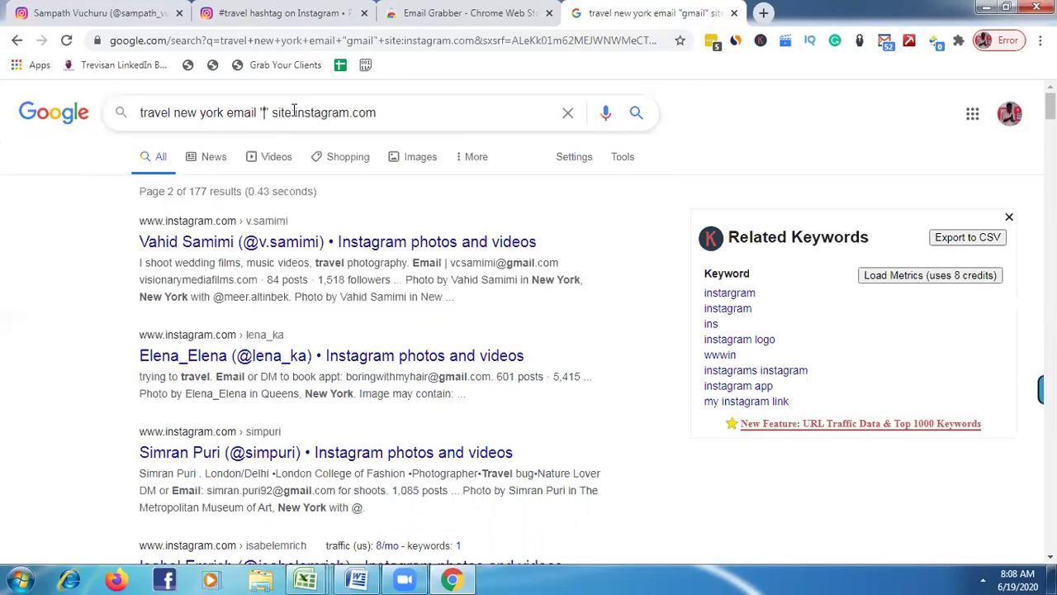
text(redi)
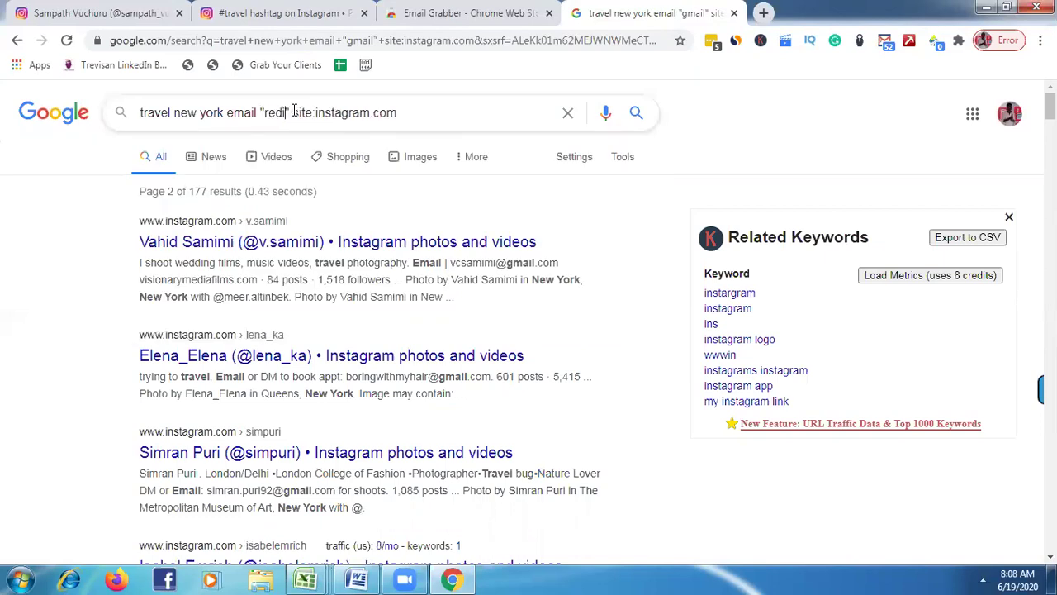
text(ff)
key(Return)
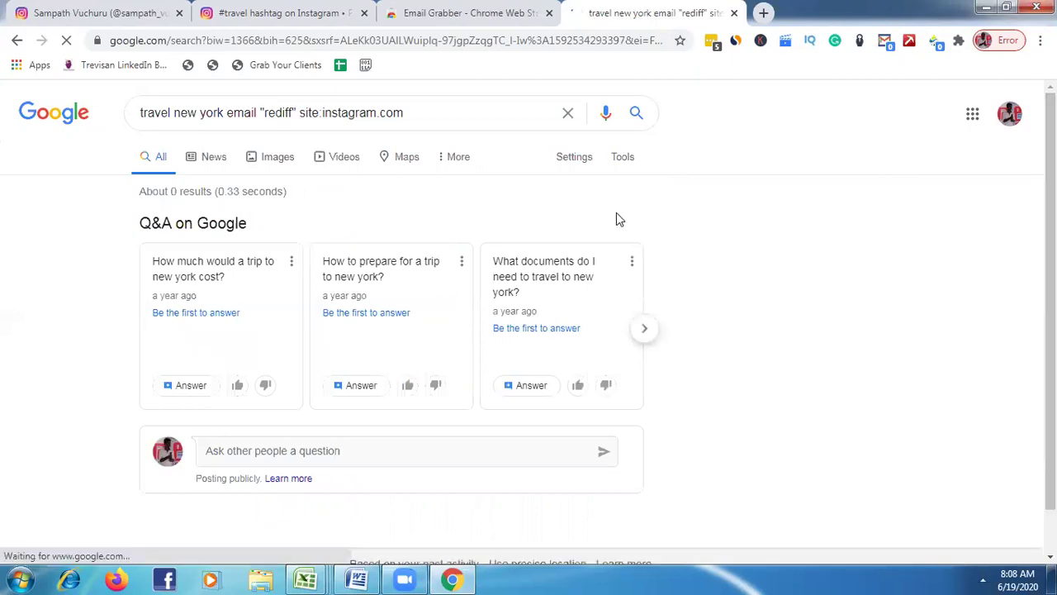
- Change the Google query to travel new york email "yahoo" site:instagram.com and run the search
click(293, 112)
key(BackSpace)
key(BackSpace)
key(BackSpace)
key(BackSpace)
key(BackSpace)
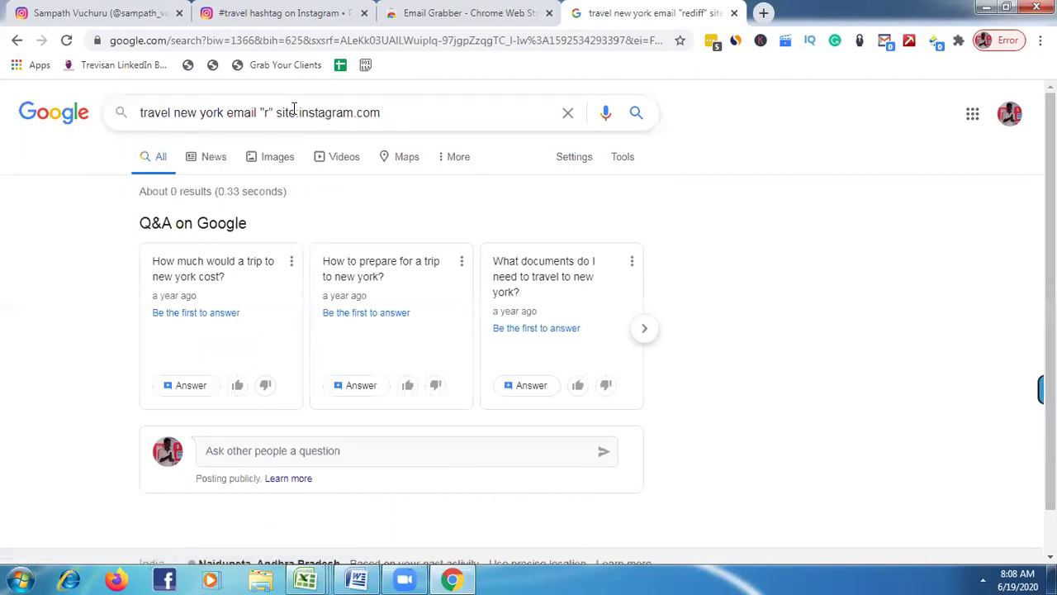
key(BackSpace)
text(yaho)
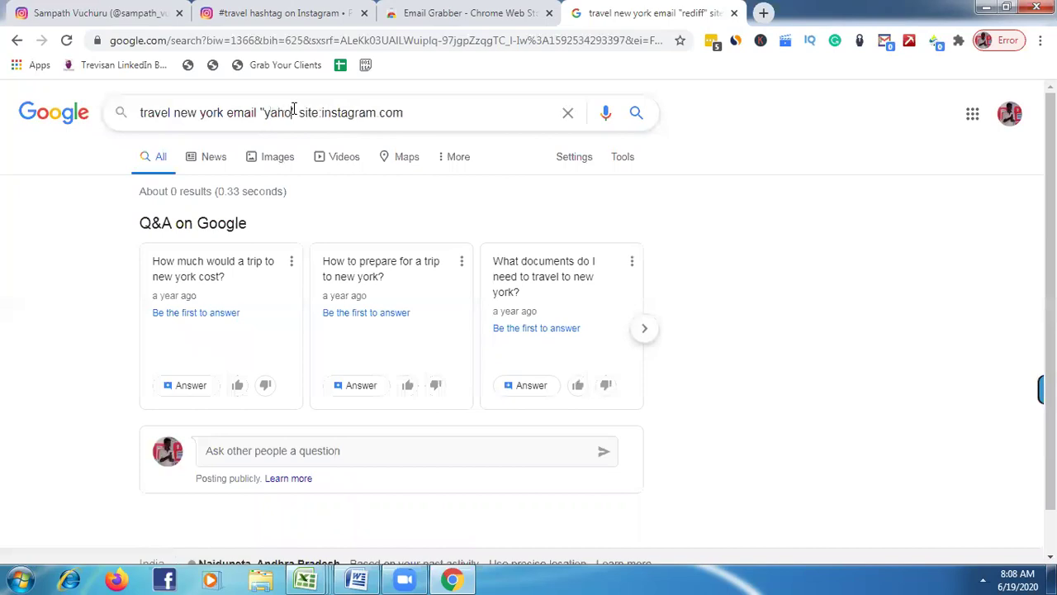
text(o)
key(Return)
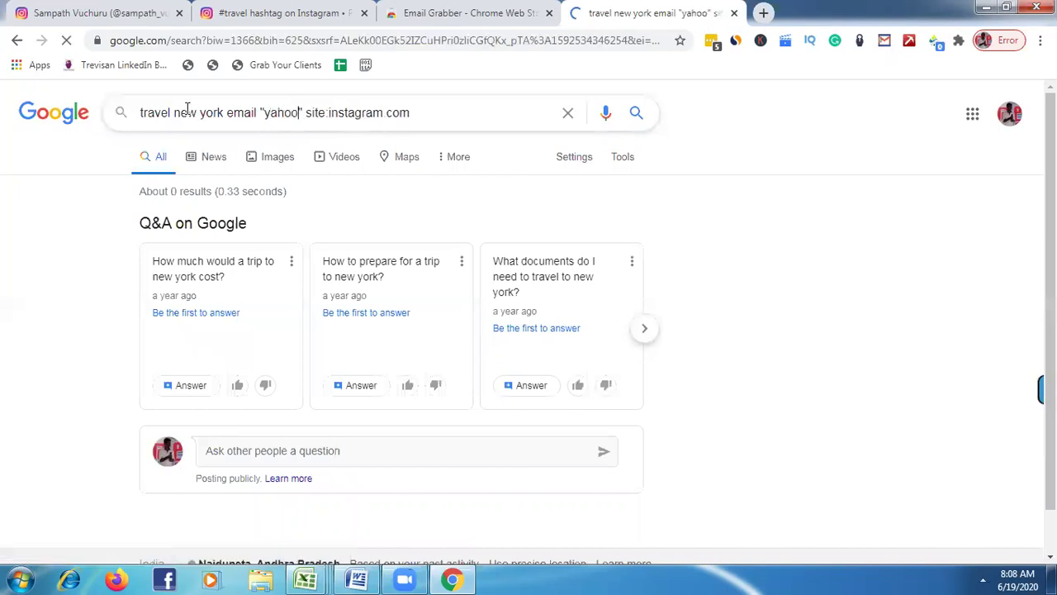
- Look through the Yahoo search results for travel accounts in New York that list e-mail addresses, checking them against the query's location term
drag(187, 112, 229, 116)
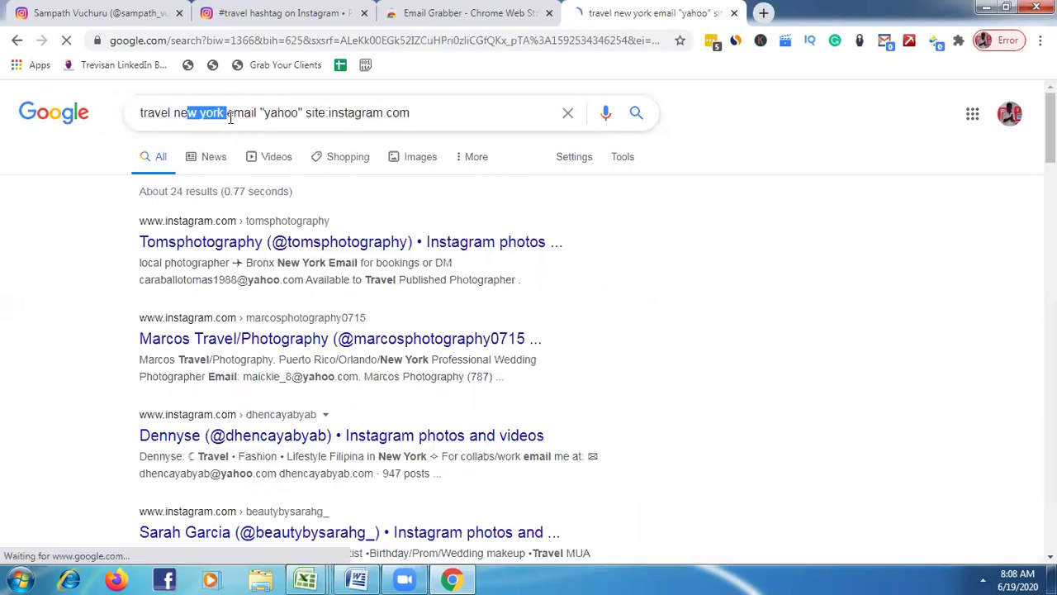
click(230, 116)
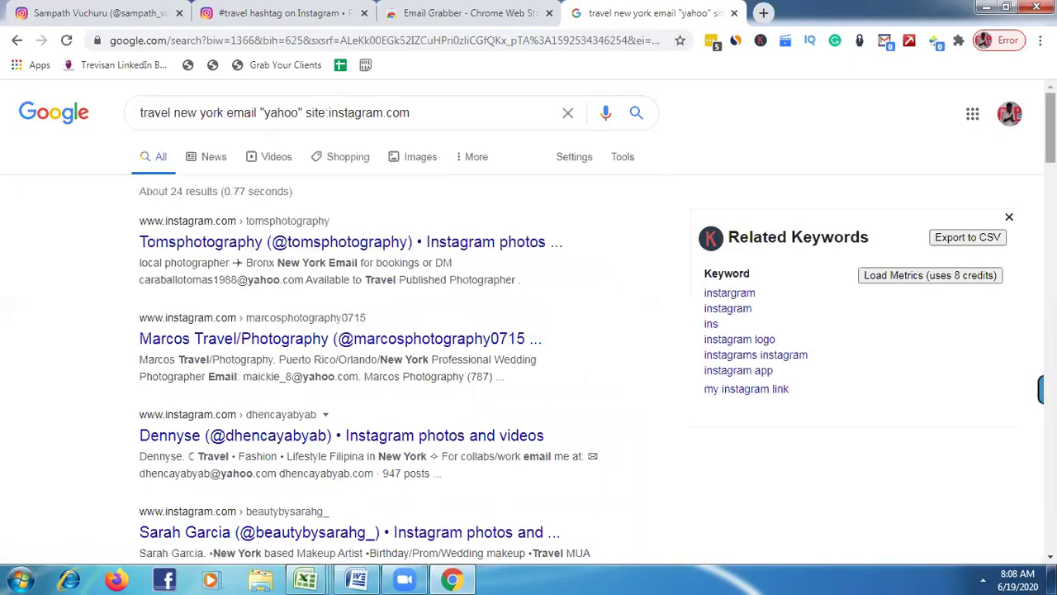
scroll(231, 115, down, 7)
scroll(173, 100, up, 4)
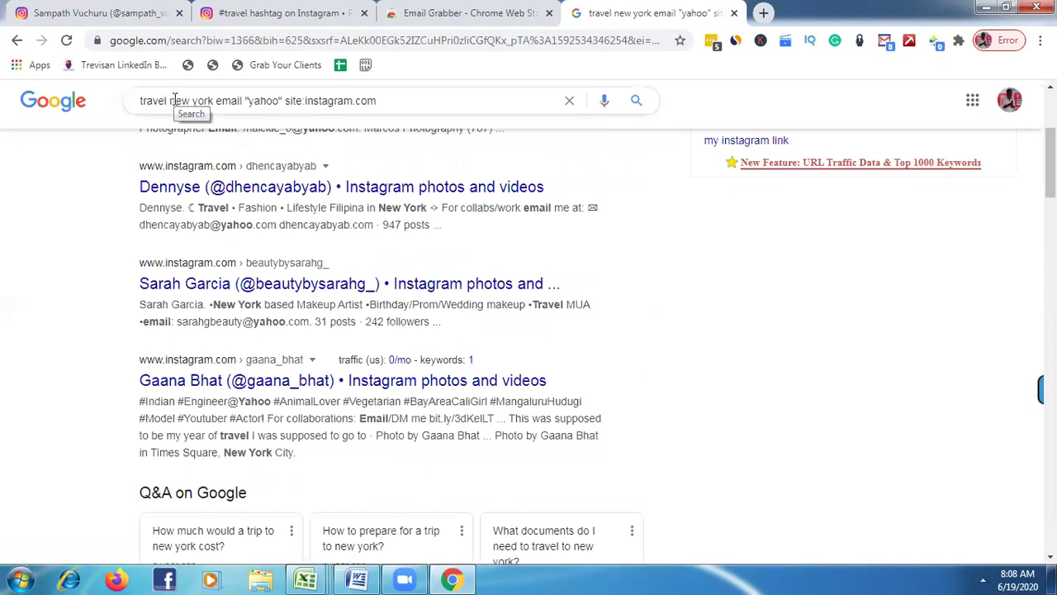
drag(174, 100, 199, 105)
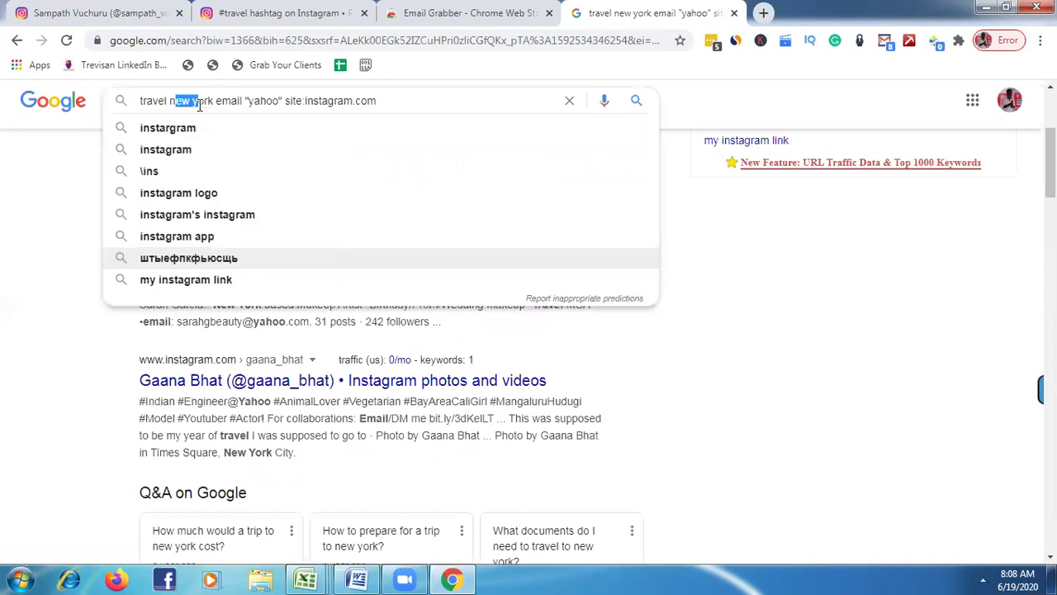
scroll(388, 430, down, 1)
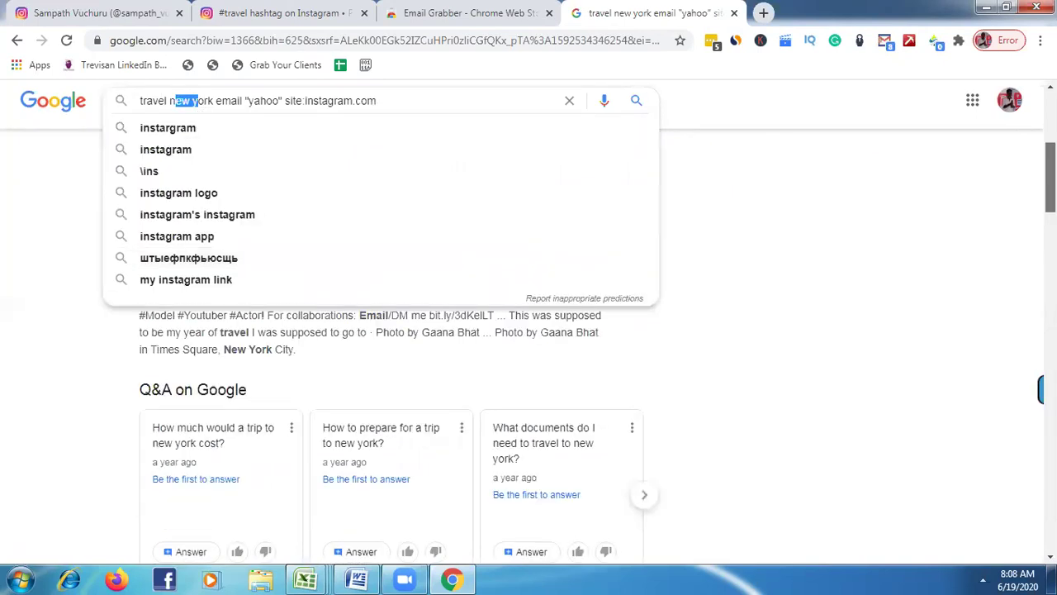
scroll(528, 347, down, 14)
click(1009, 400)
scroll(1009, 400, up, 1)
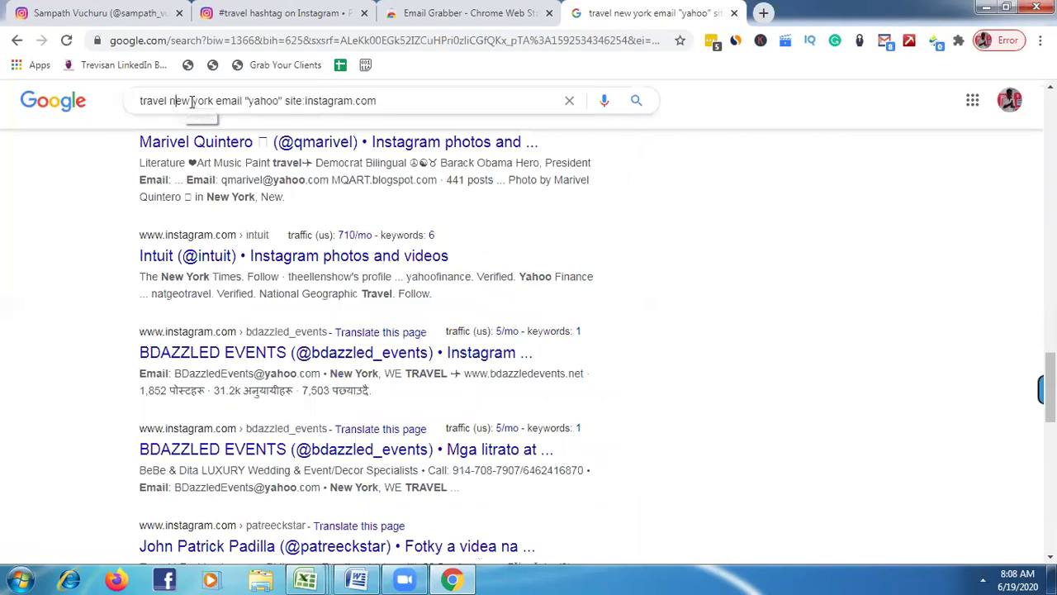
drag(193, 103, 198, 103)
click(798, 217)
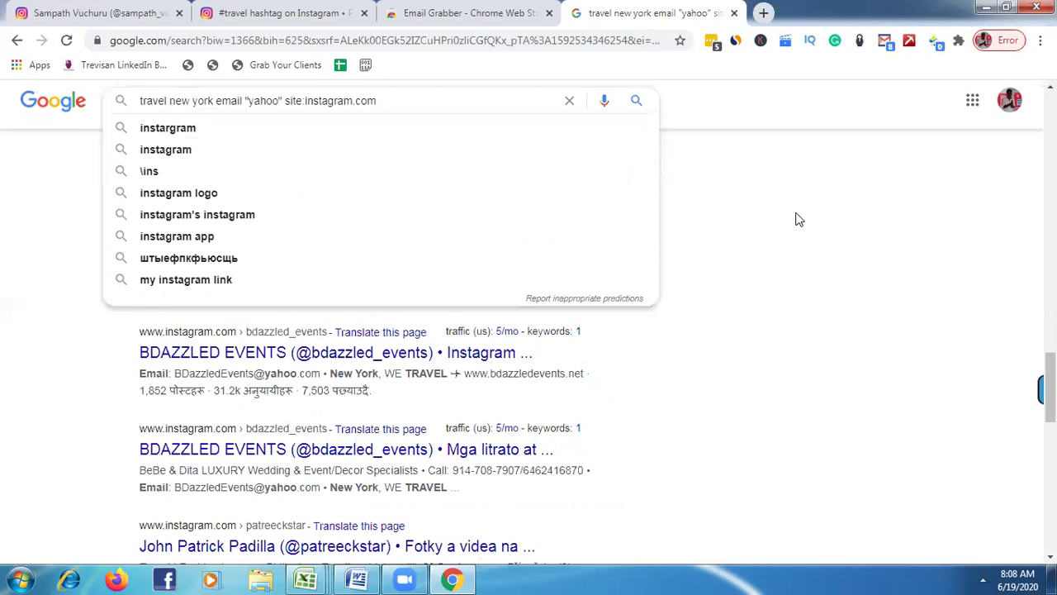
scroll(529, 346, down, 6)
- Prepare the addresses grabbed from the Yahoo results as an Email Grabber print list and copy the whole list
click(888, 38)
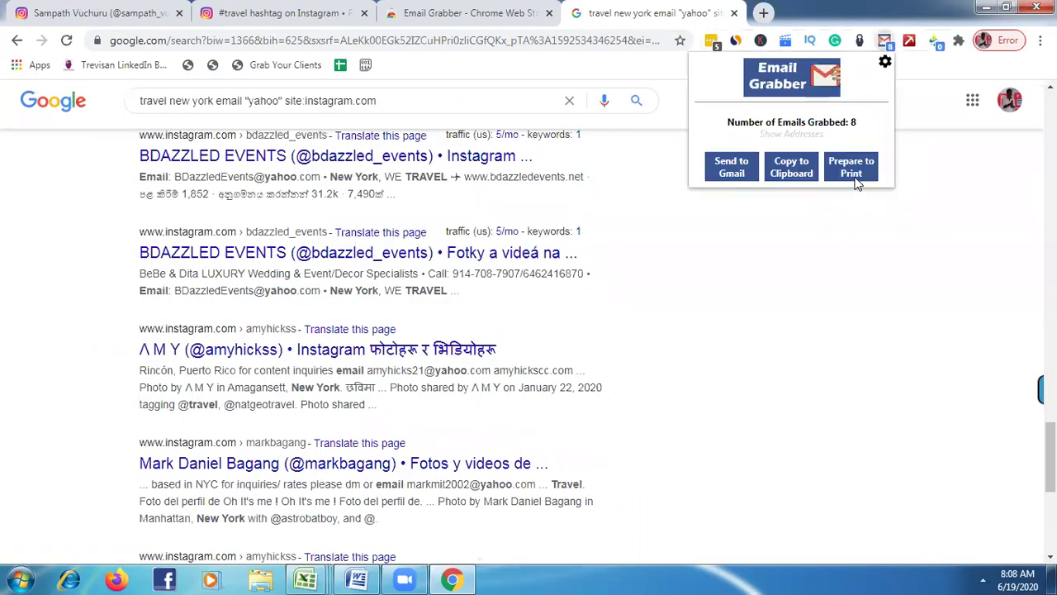
click(855, 178)
drag(571, 307, 428, 182)
right_click(430, 190)
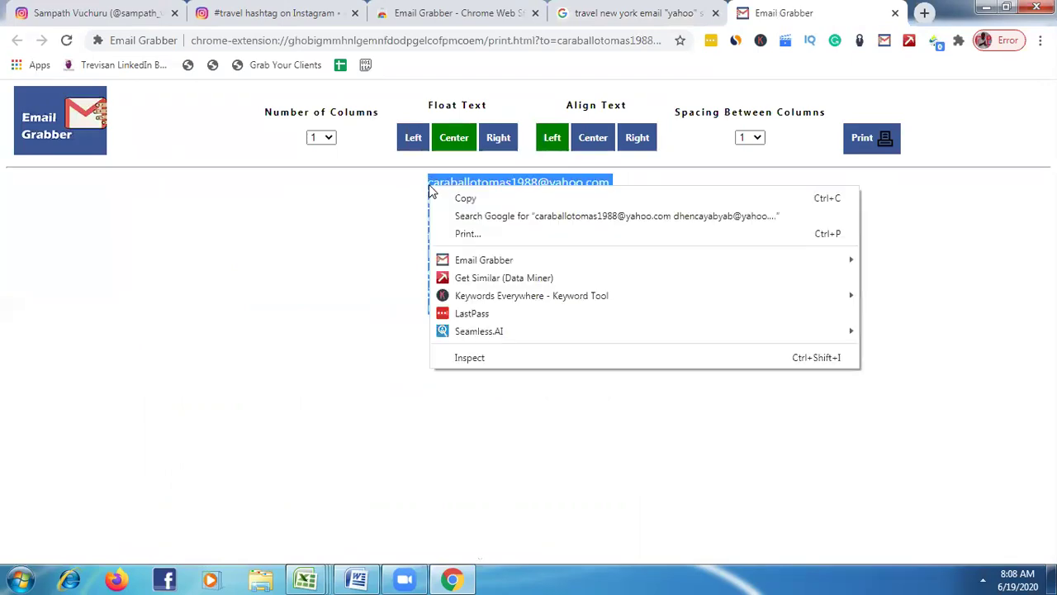
click(448, 200)
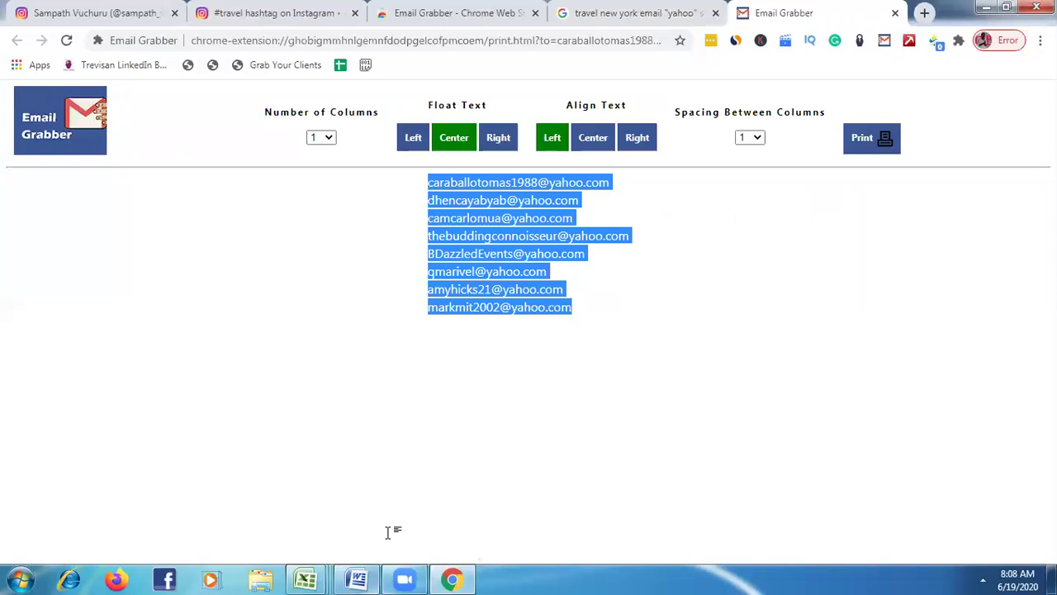
- Switch to Word, paste the copied Yahoo addresses into the document and look back over the collected list
key(alt+Tab)
key(ctrl+v)
scroll(529, 331, up, 8)
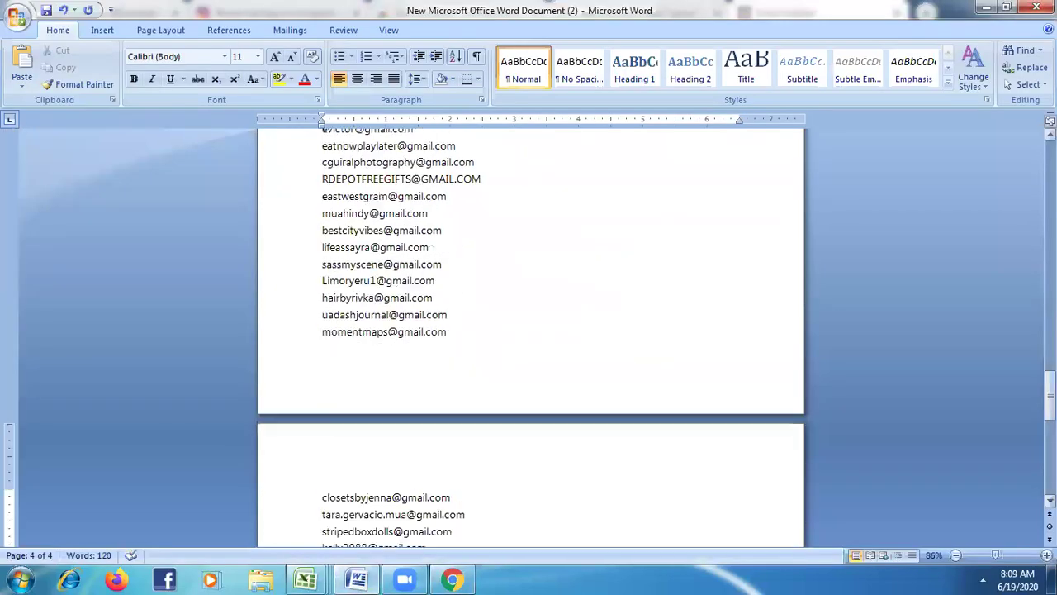
drag(1050, 395, 1050, 210)
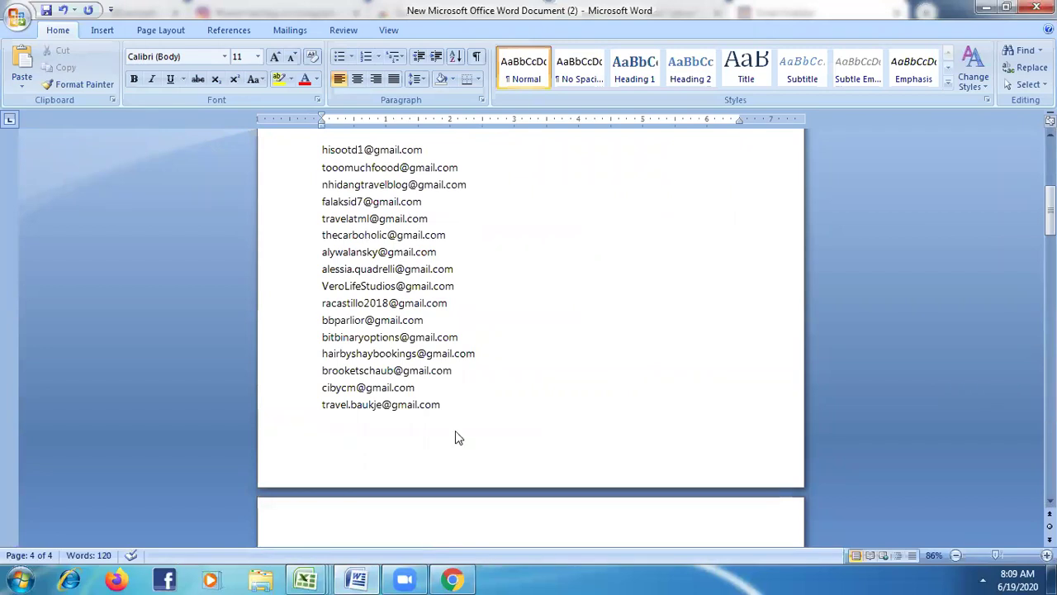
- Return to the Google results in the browser and examine the query's location, email, mail provider and site terms
click(452, 579)
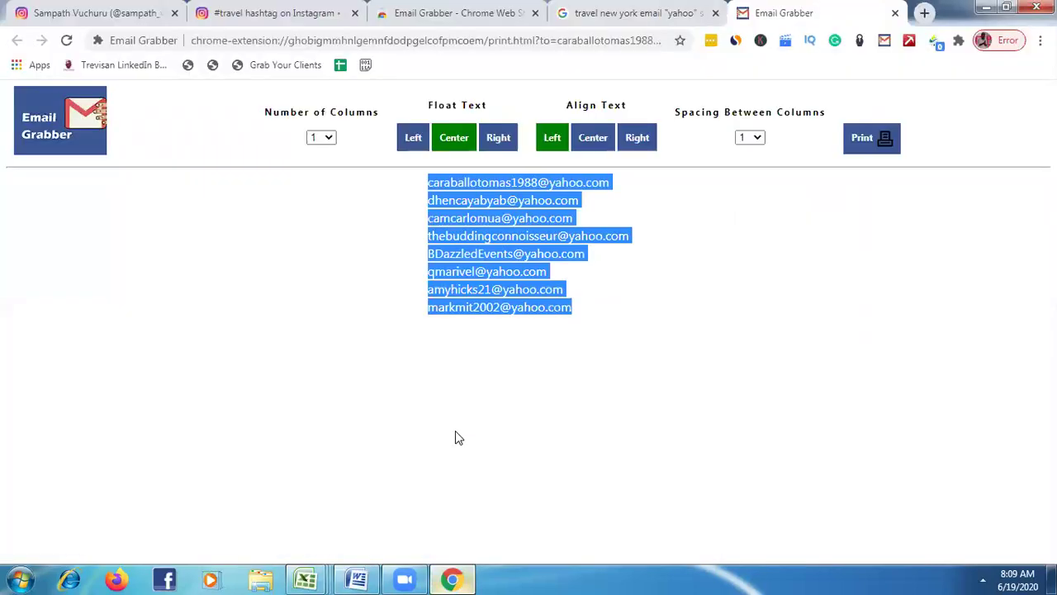
key(ctrl+shift+Tab)
double_click(165, 100)
click(167, 100)
shift+click(212, 100)
shift+click(214, 100)
click(245, 108)
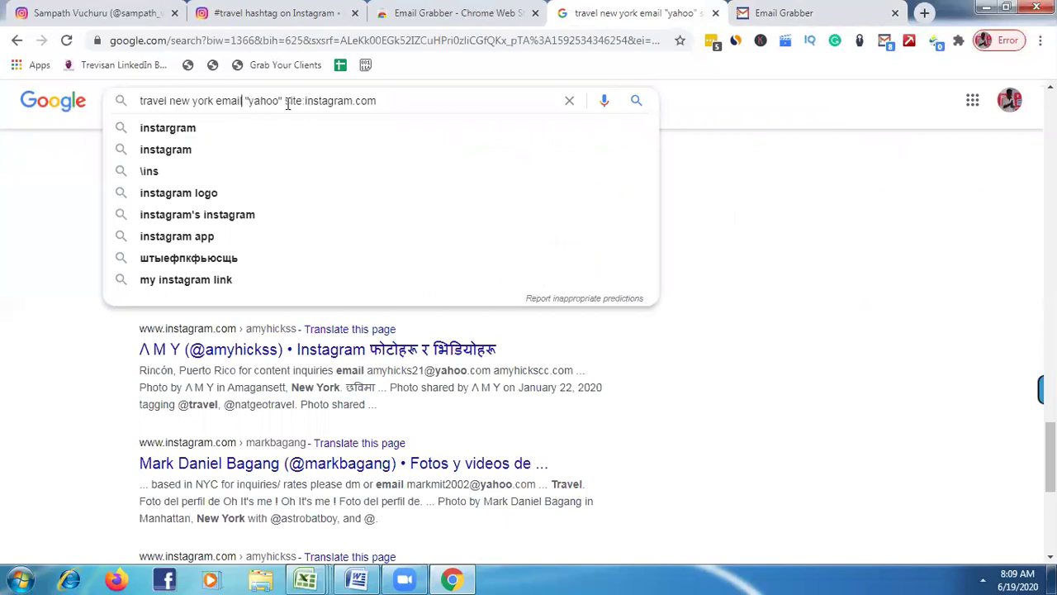
drag(253, 101, 291, 103)
click(245, 102)
shift+click(281, 93)
click(330, 95)
double_click(329, 101)
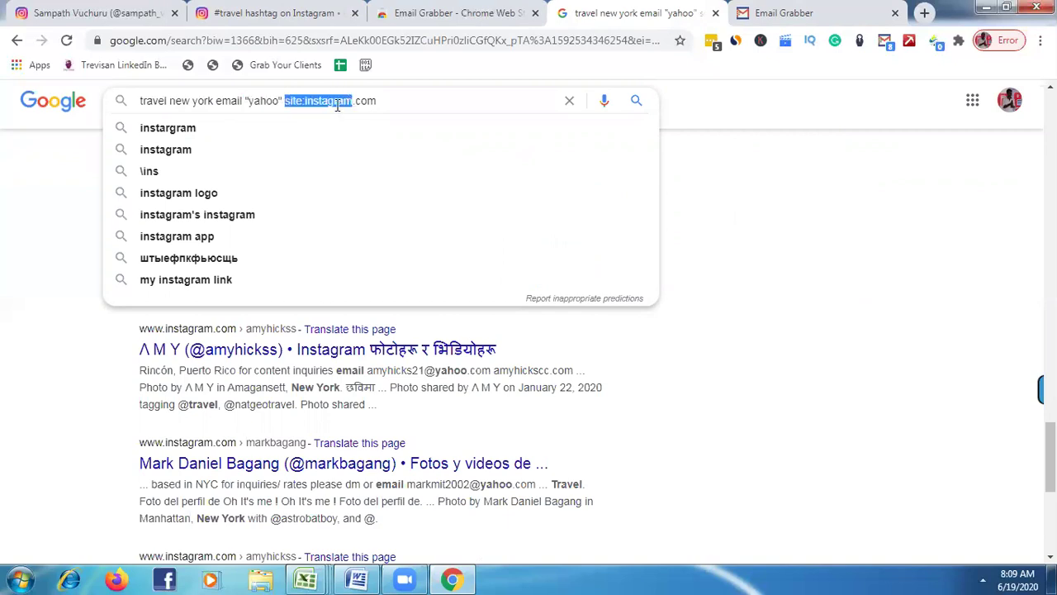
key(Escape)
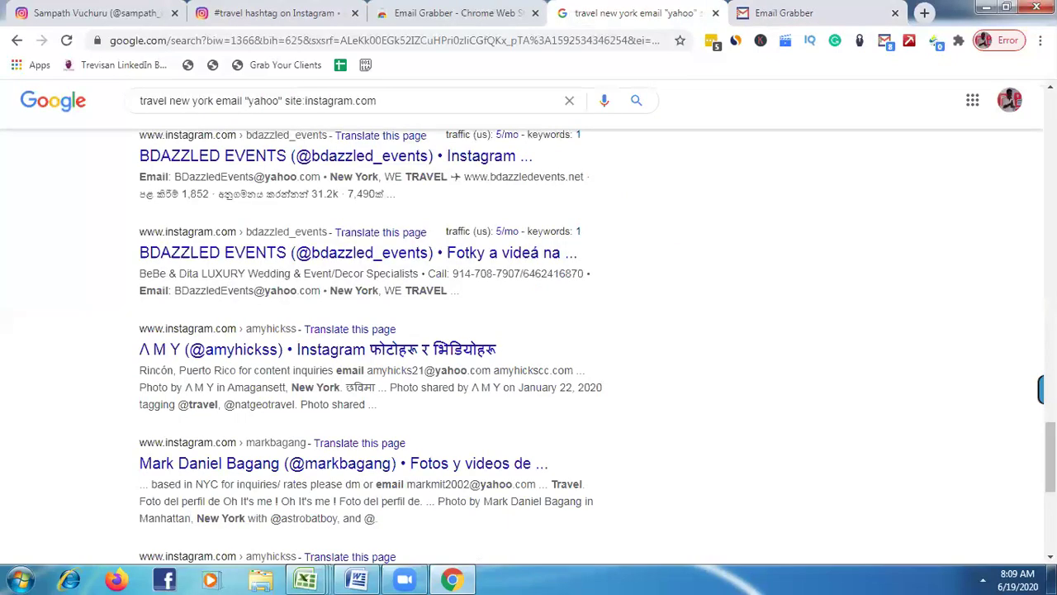
scroll(529, 330, up, 3)
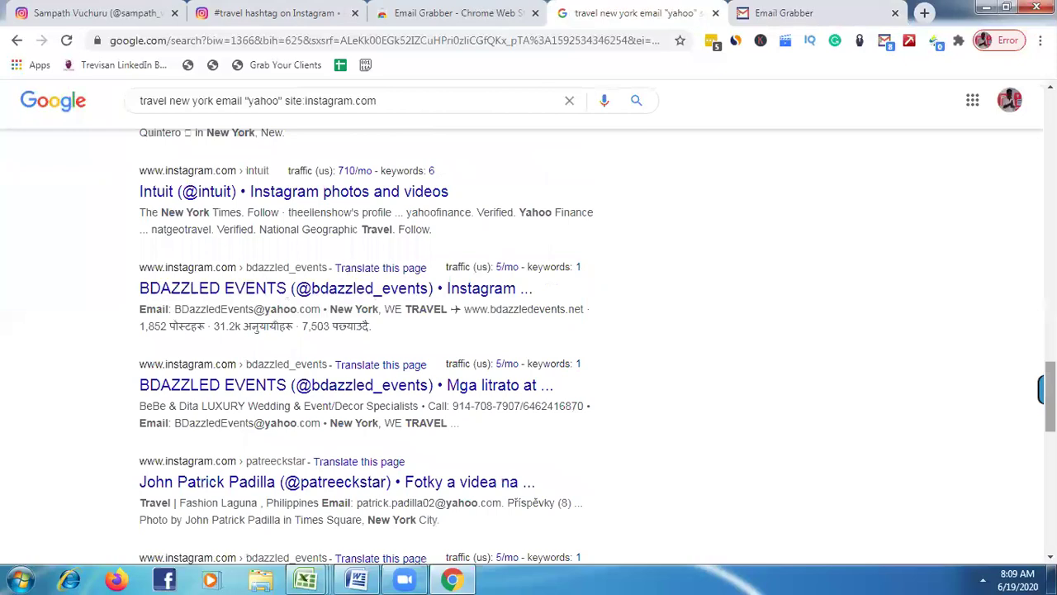